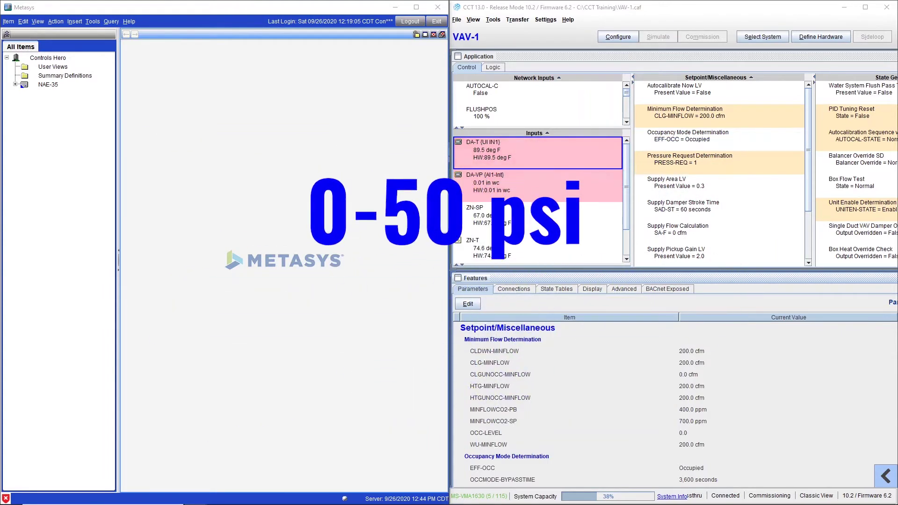
# - Expand NAE-35 and FCB-MSTP1 in the All Items tree to list VAV-1 and CWSYS
pyautogui.click(492, 248)
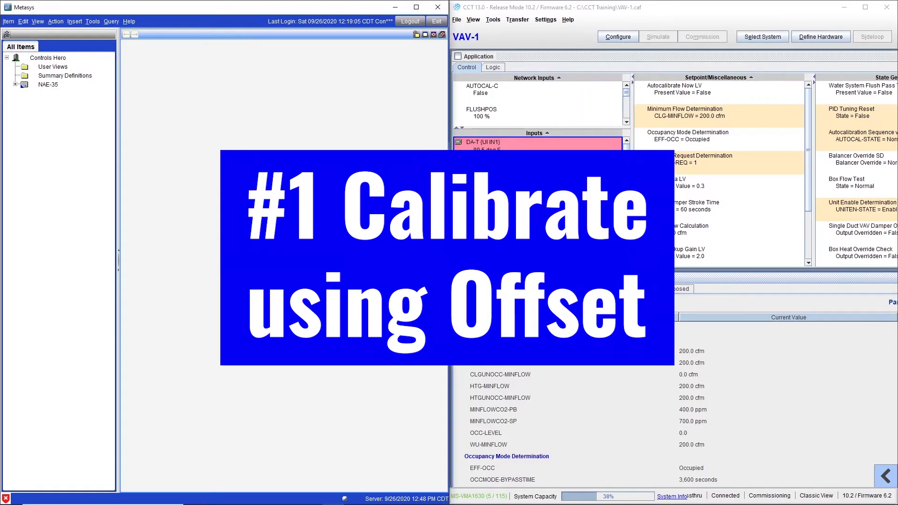
pyautogui.click(29, 85)
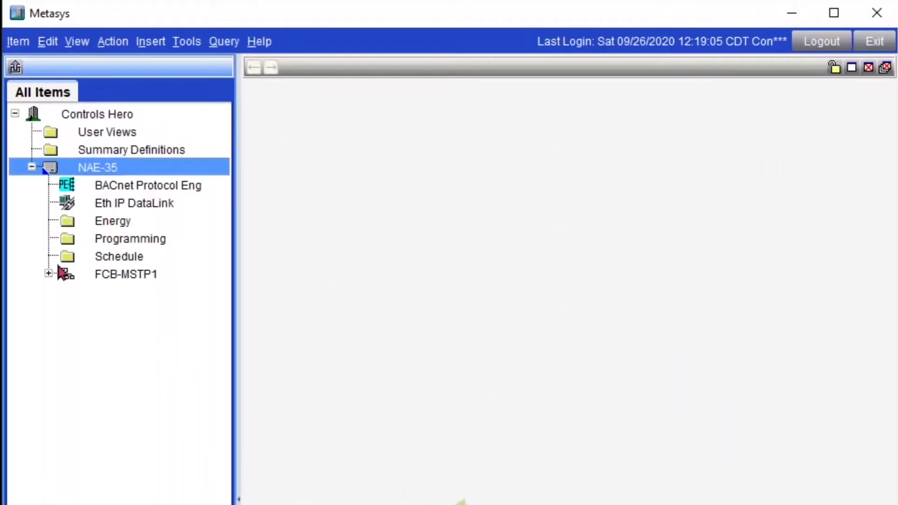
pyautogui.click(48, 274)
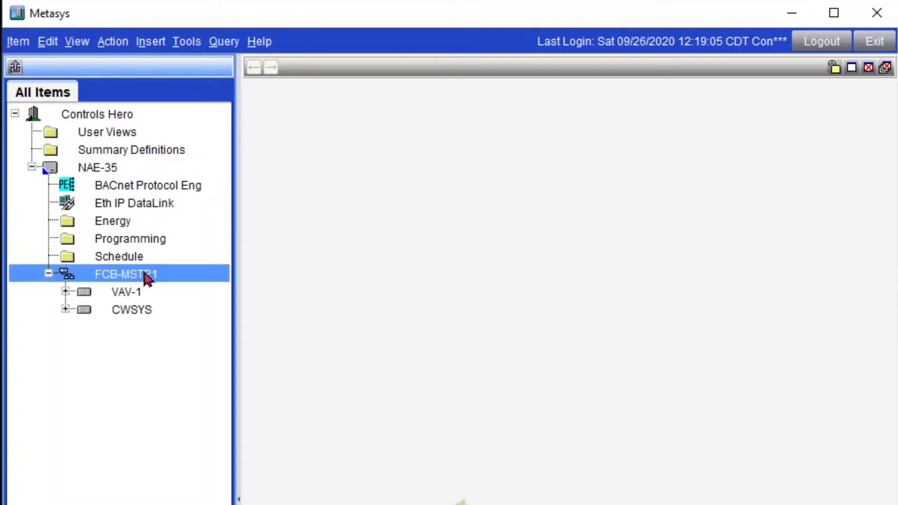
pyautogui.click(137, 295)
pyautogui.click(140, 309)
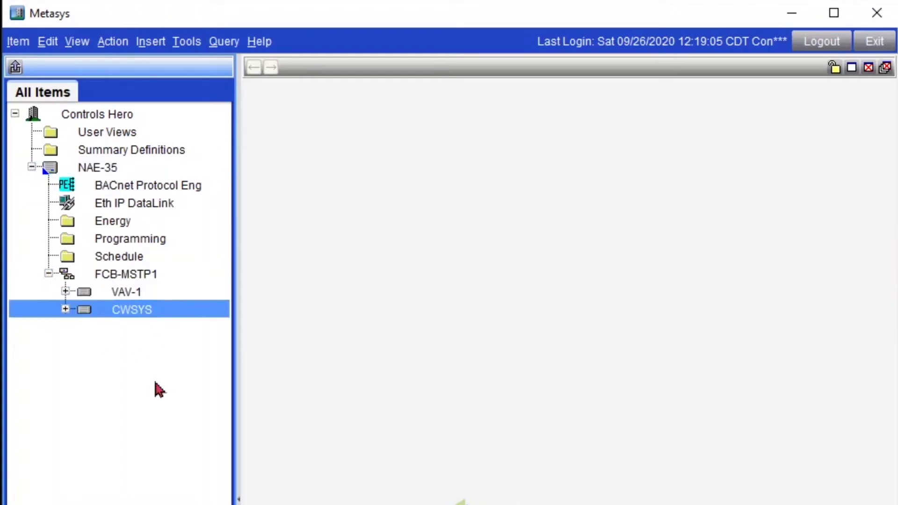
pyautogui.click(128, 297)
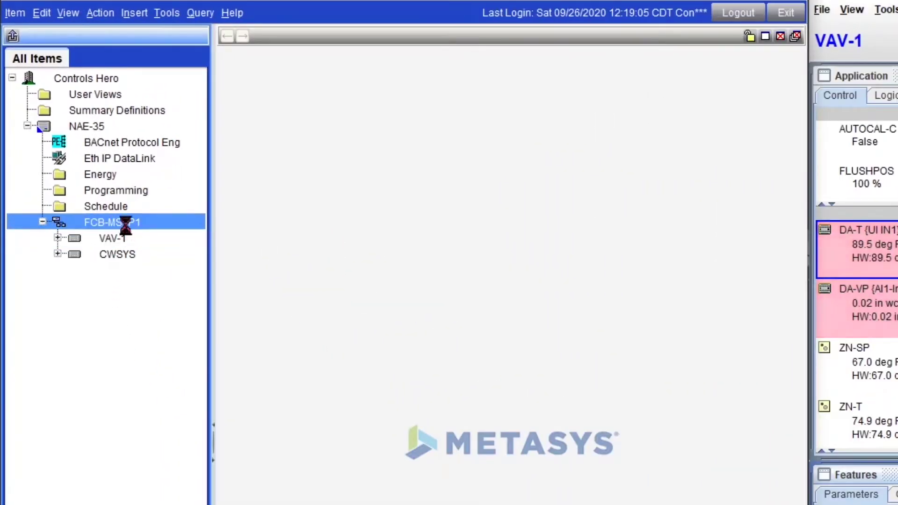
# - Run auto-discovery from FCB-MSTP1's Engineering tab, stopping once VAV-1 and CWSYS appear, then close Relearn
pyautogui.doubleClick(128, 232)
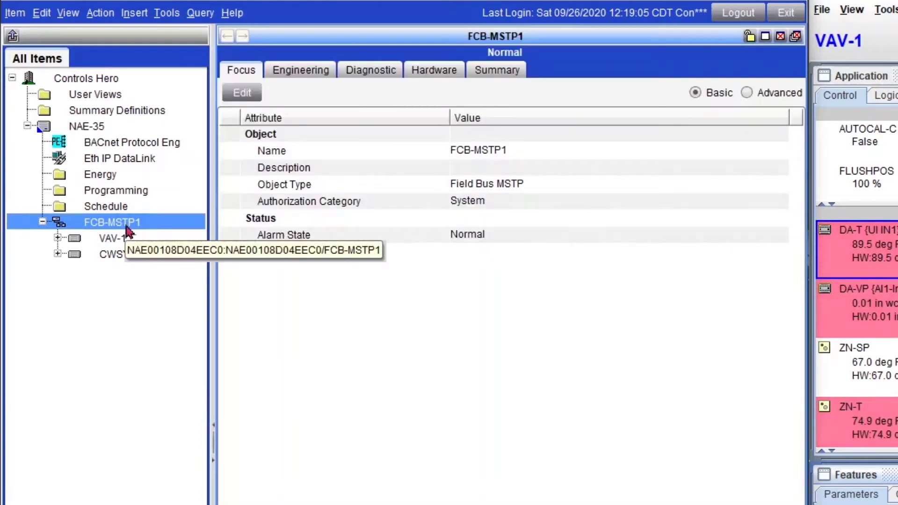
pyautogui.click(313, 75)
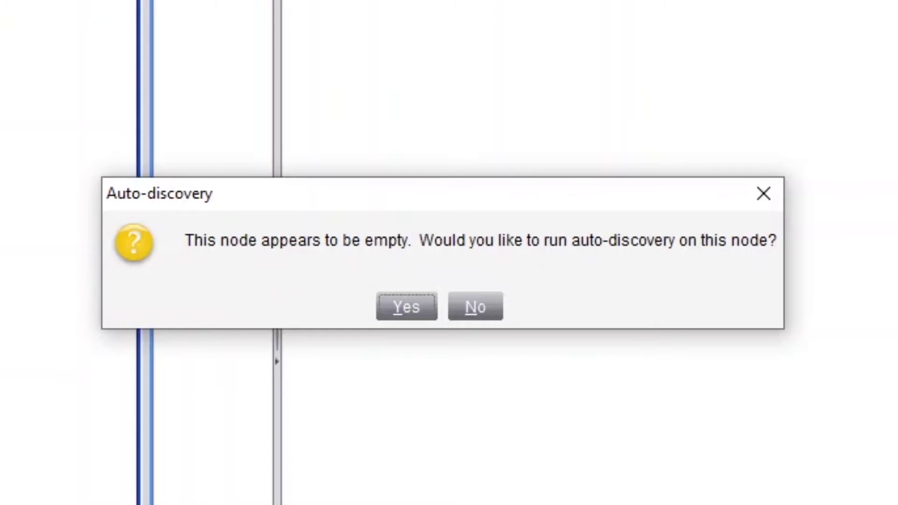
pyautogui.click(407, 307)
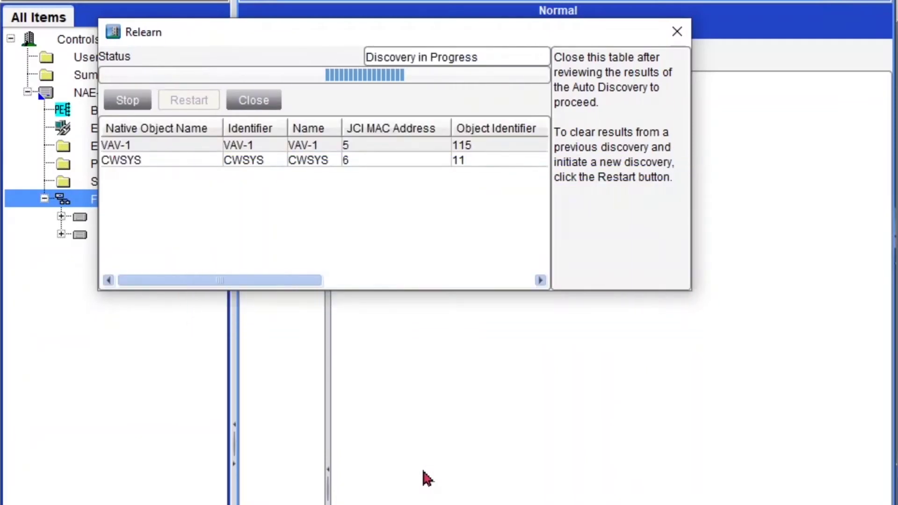
pyautogui.click(136, 101)
pyautogui.click(262, 100)
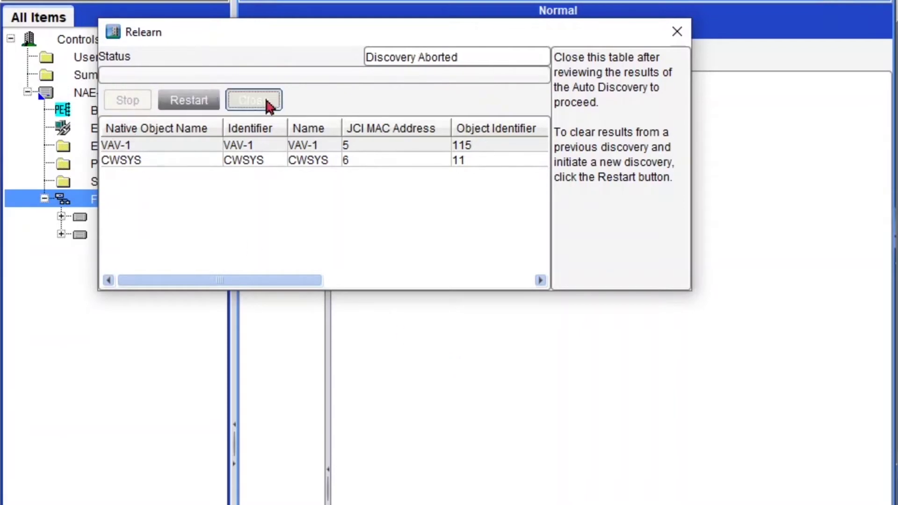
# - Widen the Integration Tree and auto-discover VAV-1's points, such as ZN-T, OCC-MODE and ZN-SP
pyautogui.moveTo(325, 195); pyautogui.dragTo(448, 232)
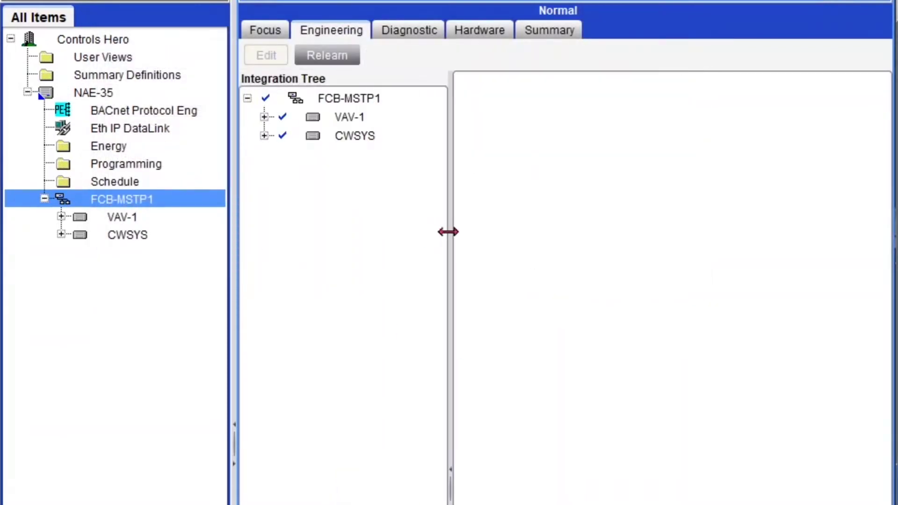
pyautogui.click(264, 118)
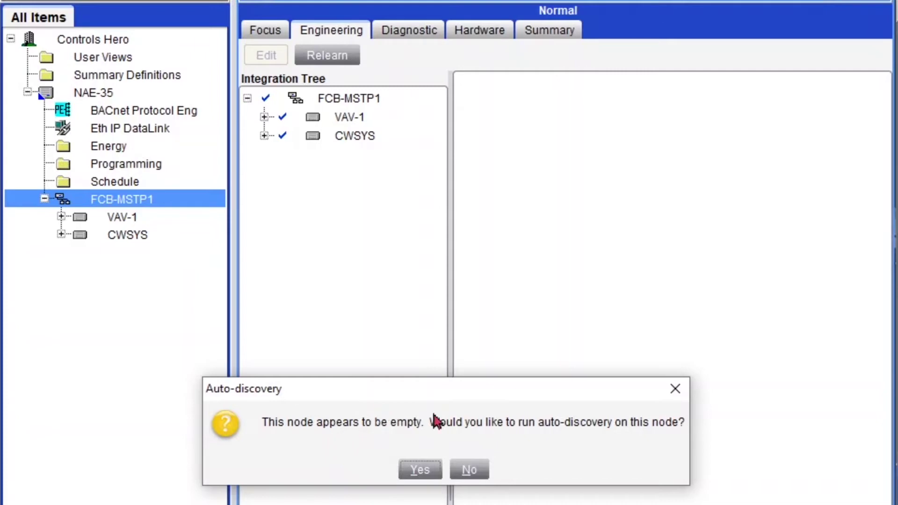
pyautogui.click(416, 471)
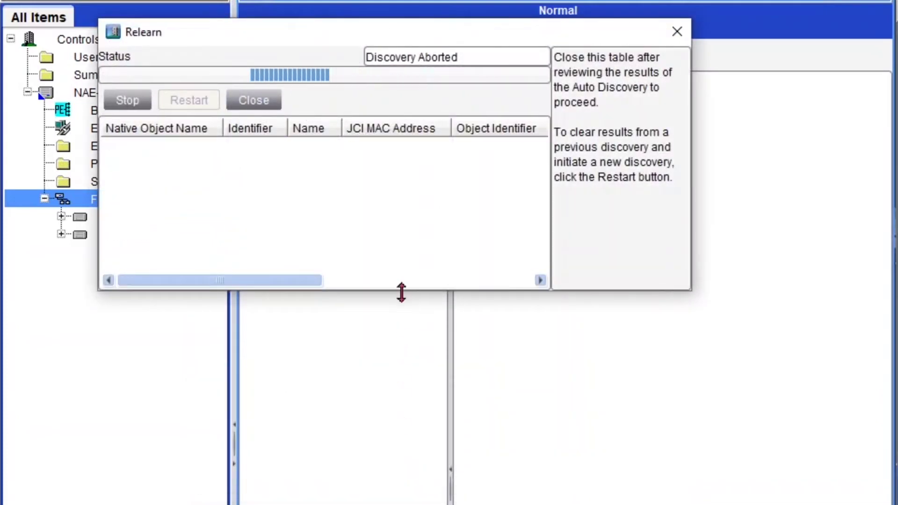
pyautogui.moveTo(401, 291); pyautogui.dragTo(401, 504)
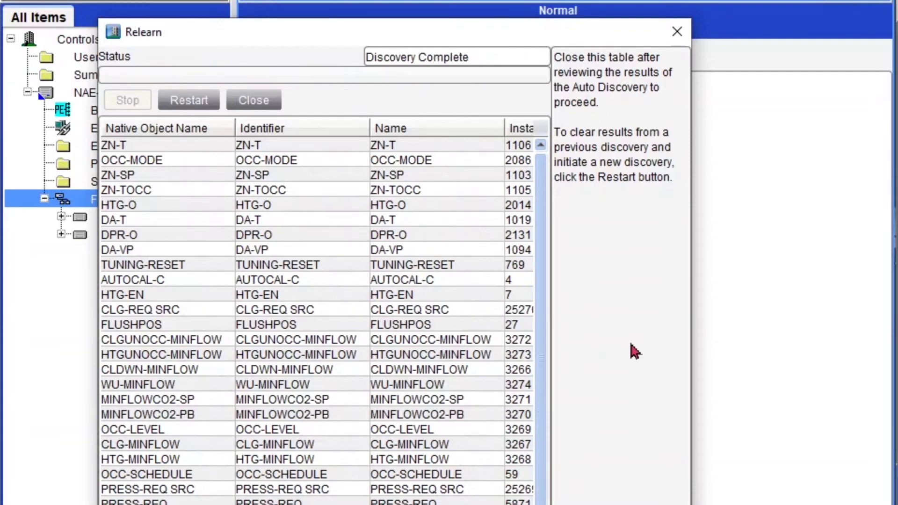
pyautogui.click(273, 99)
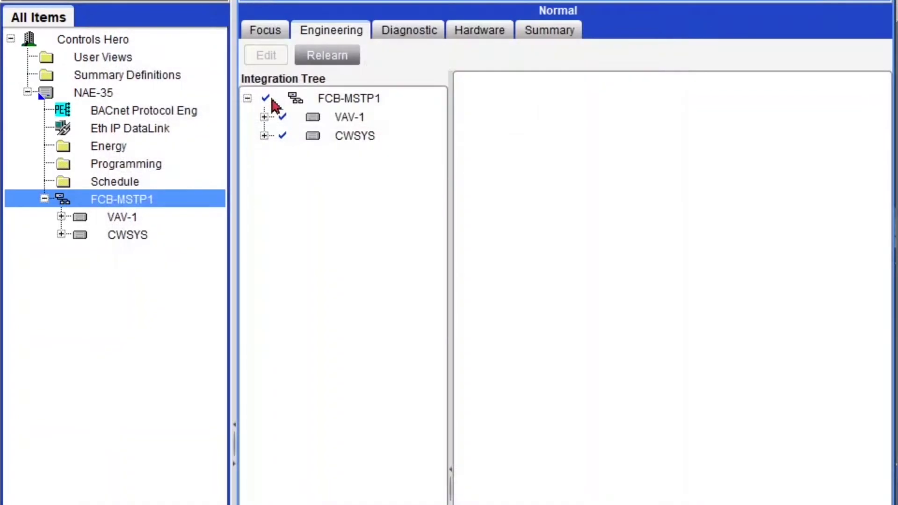
# - Expand VAV-1 in the Integration Tree and browse its objects down to the DA-T point
pyautogui.doubleClick(349, 118)
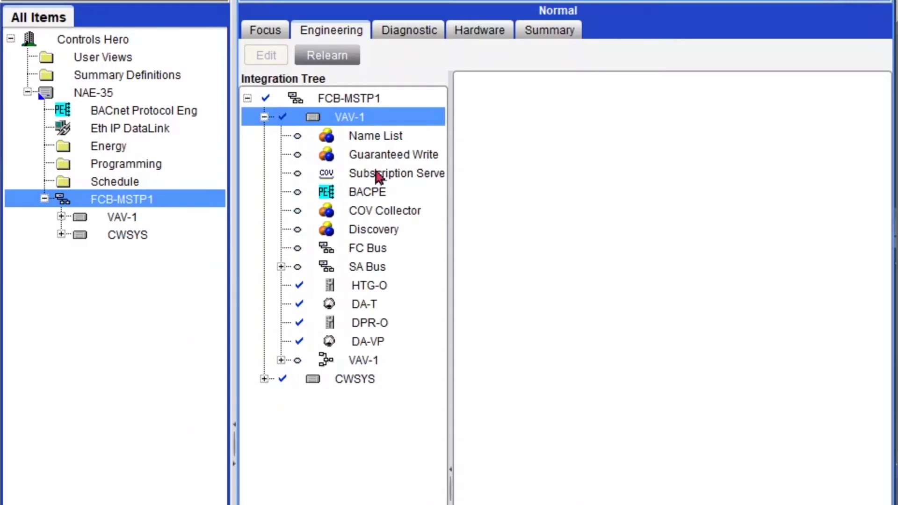
pyautogui.click(380, 140)
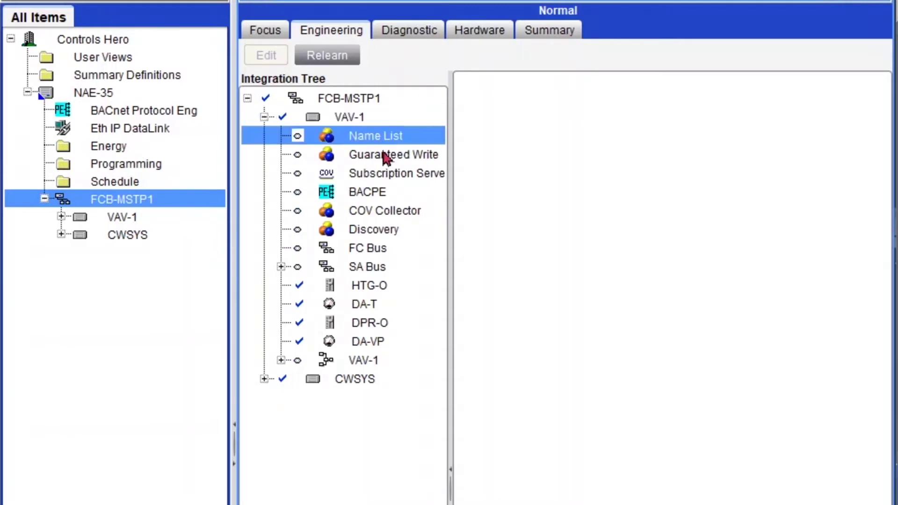
pyautogui.click(384, 158)
pyautogui.click(393, 175)
pyautogui.click(392, 194)
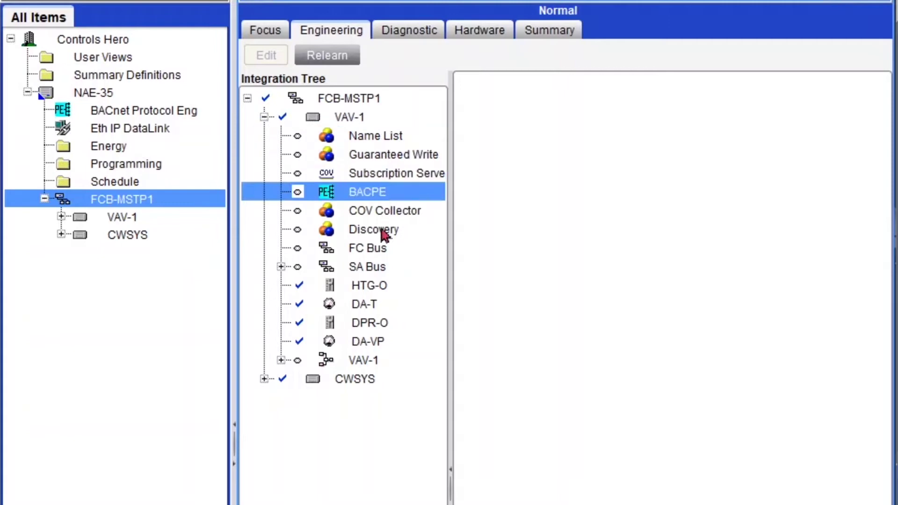
pyautogui.click(387, 213)
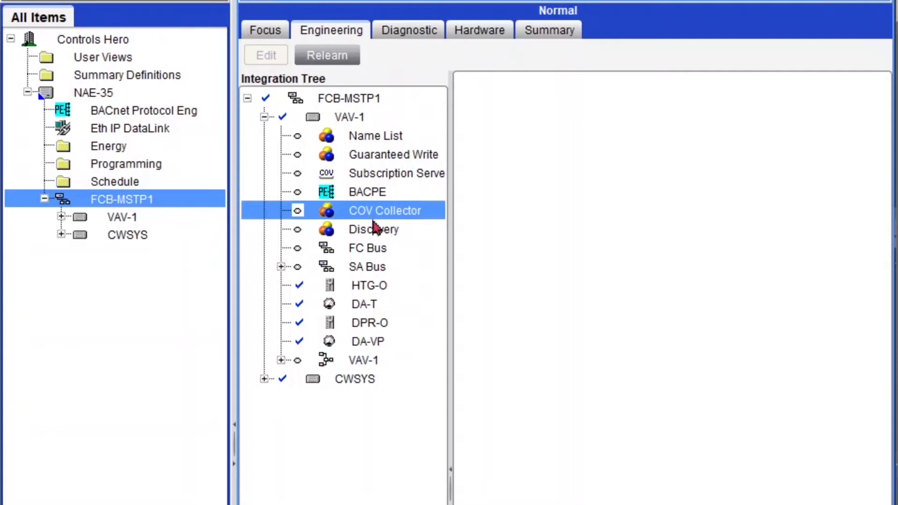
pyautogui.click(374, 308)
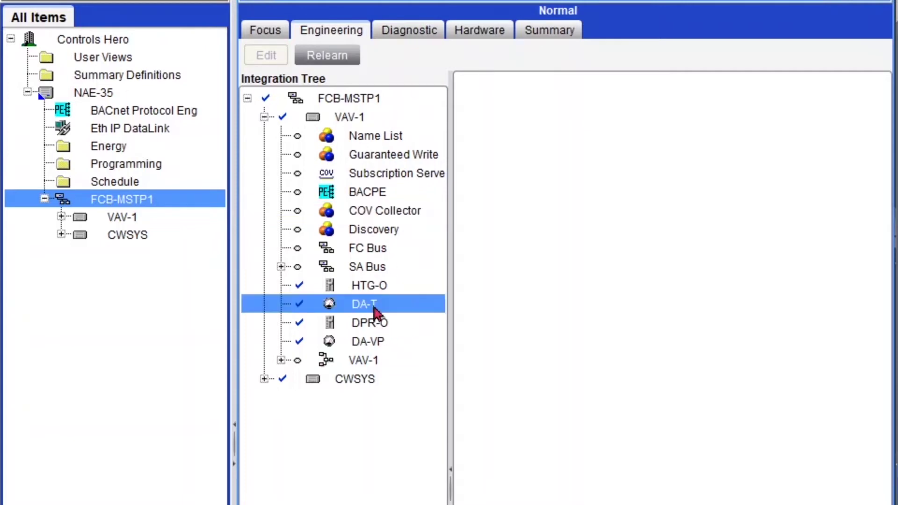
# - Expand SA Bus and Zone NetSensor and show ZN-T's details, reading 75.0 deg F
pyautogui.click(376, 268)
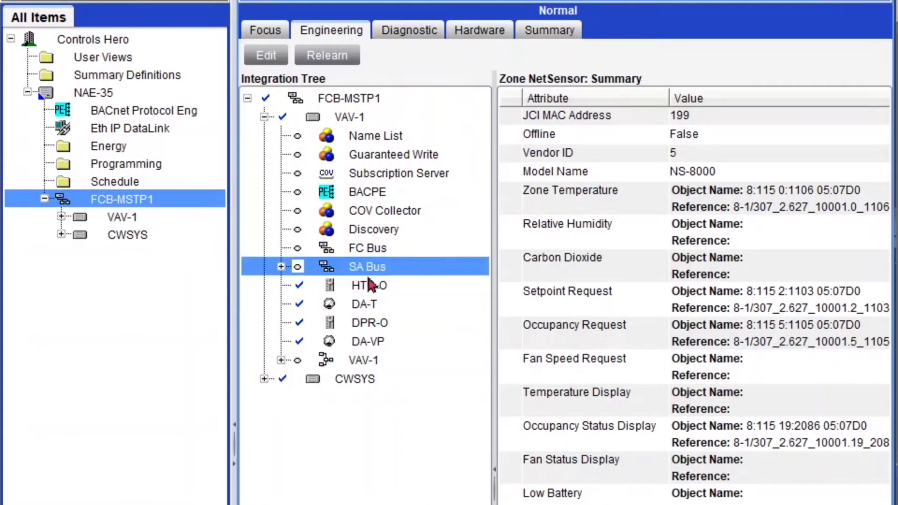
pyautogui.click(281, 267)
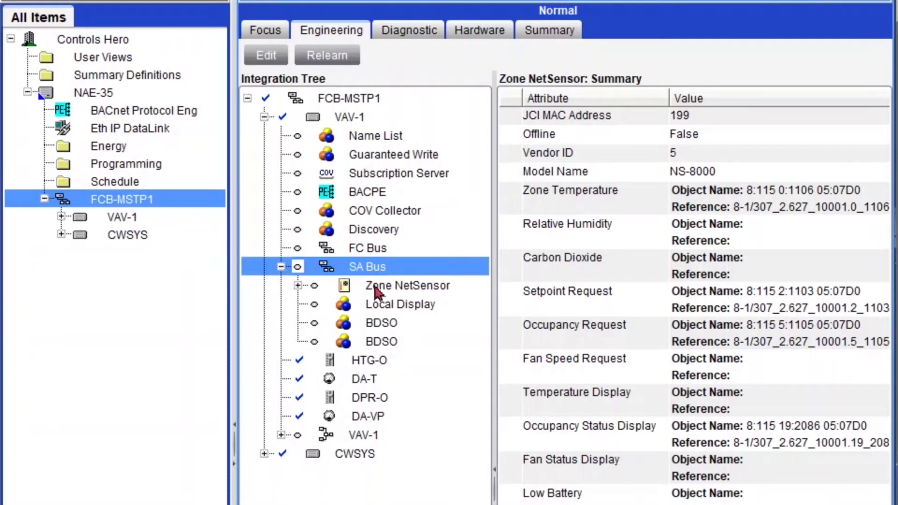
pyautogui.click(407, 287)
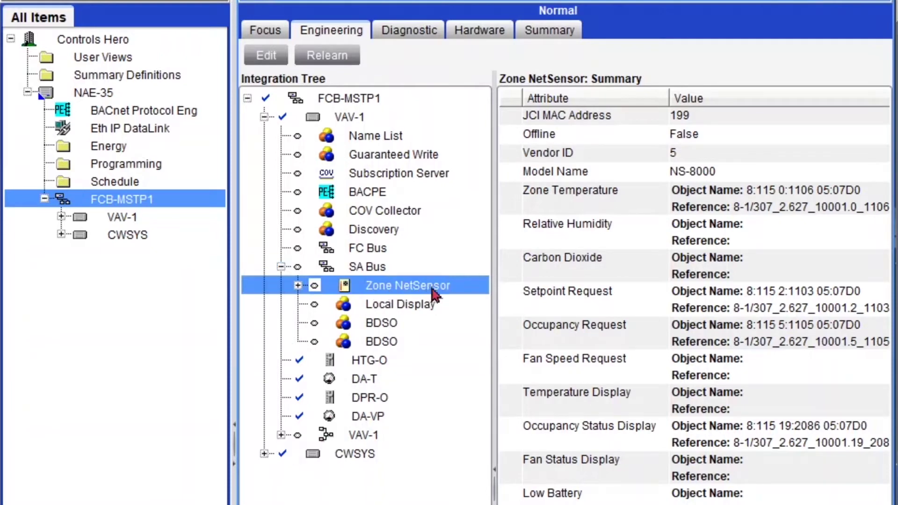
pyautogui.click(298, 286)
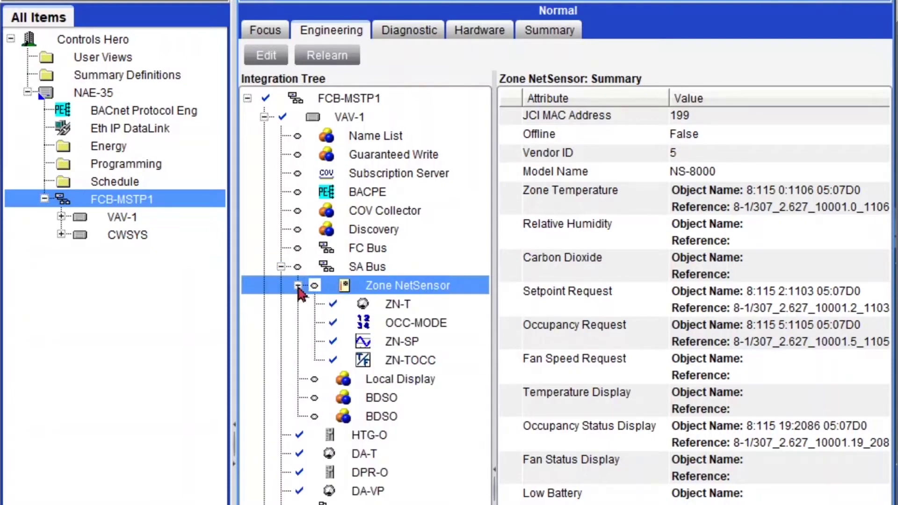
pyautogui.click(404, 308)
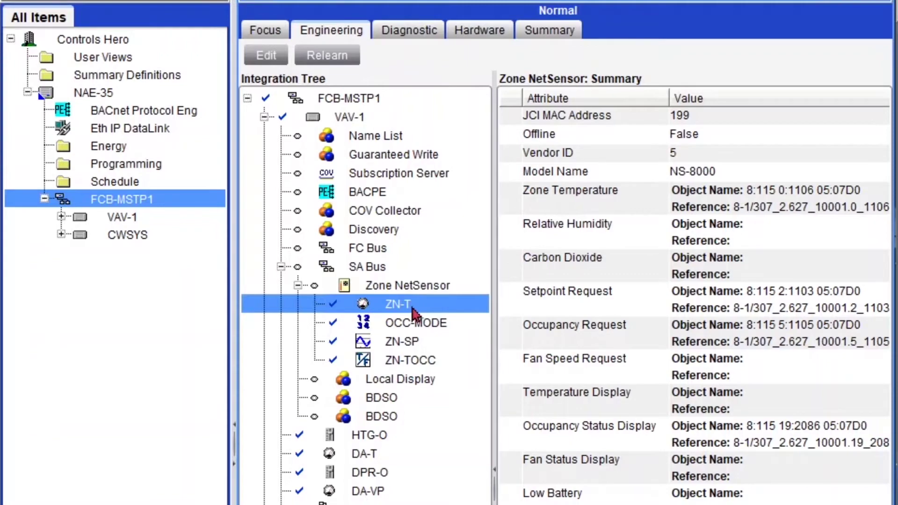
pyautogui.click(403, 304)
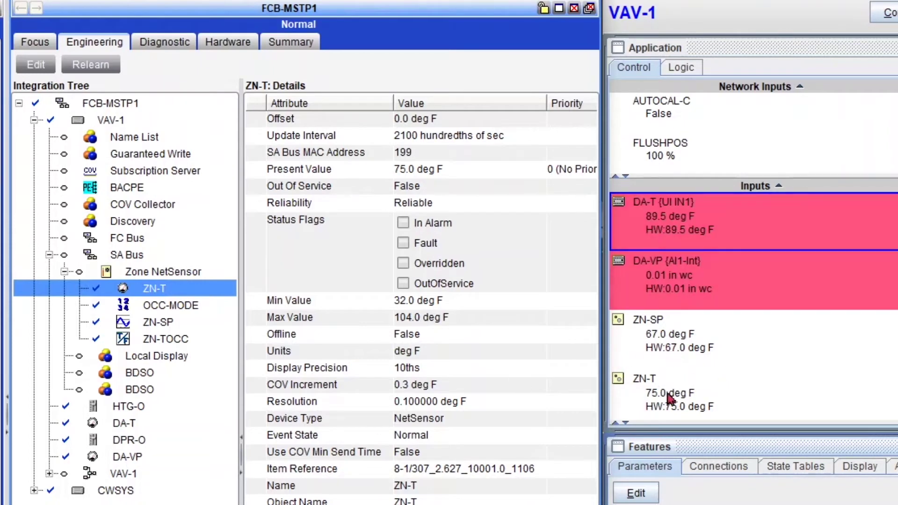
# - Select ZN-T in CCT's Inputs list to compare its details with the Metasys Engineering tab
pyautogui.click(669, 398)
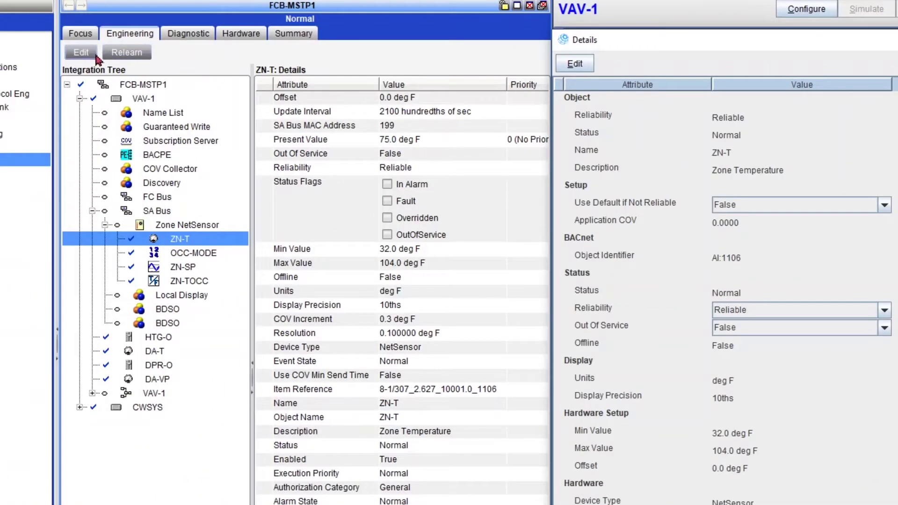
# - Switch to a Two Panel Horizontal layout with VAV-1's point summary in the lower panel
pyautogui.click(89, 53)
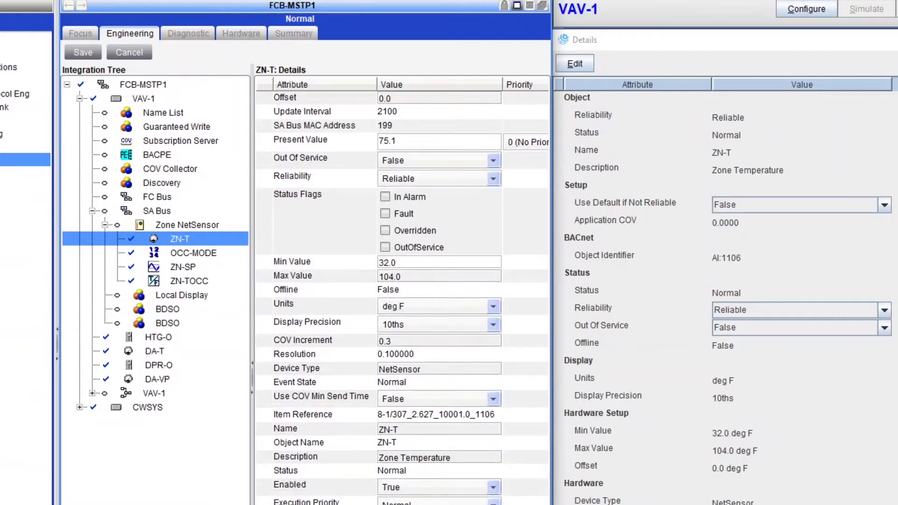
pyautogui.moveTo(37, 162)
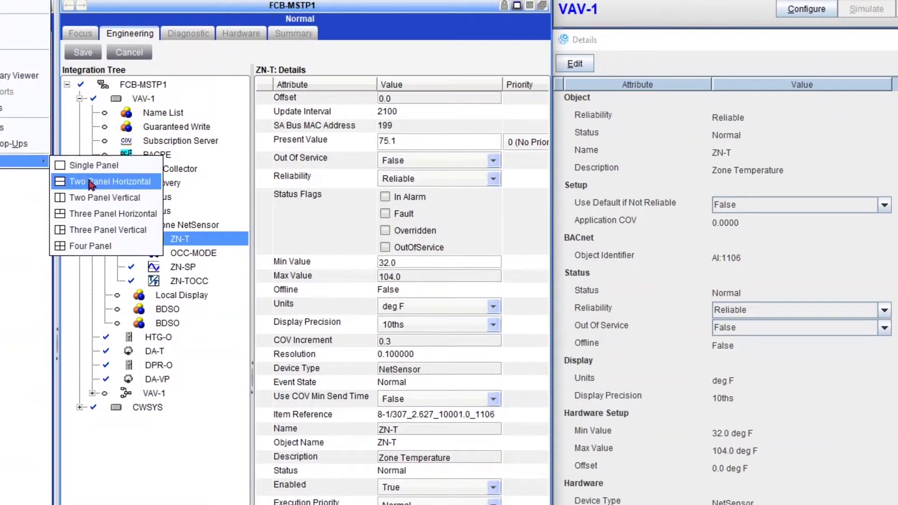
pyautogui.click(93, 184)
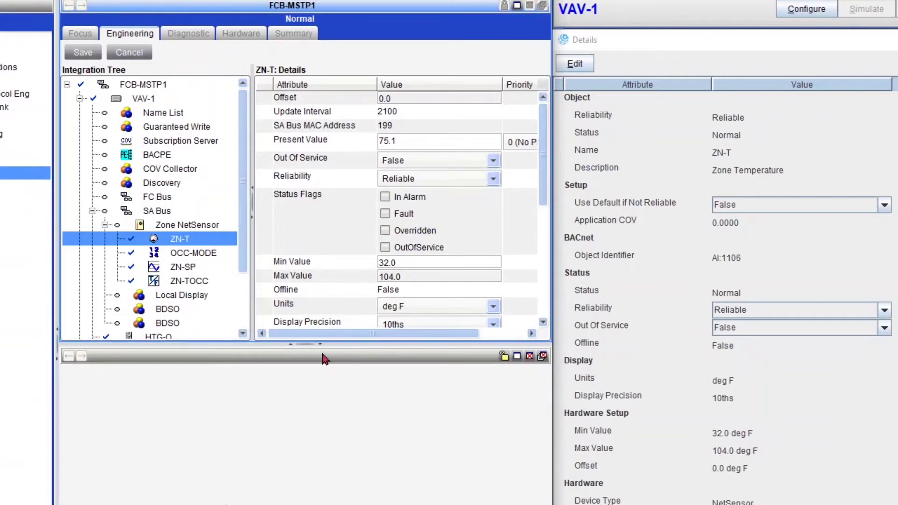
pyautogui.click(347, 429)
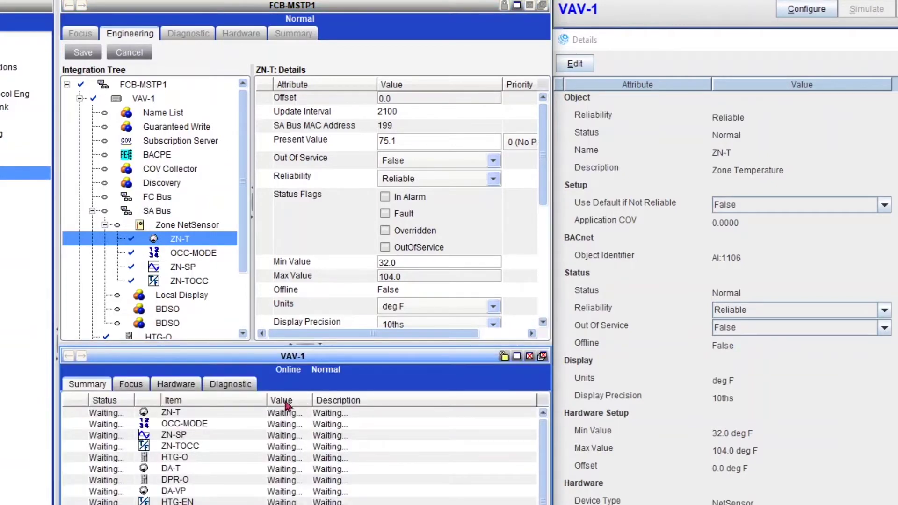
pyautogui.click(210, 414)
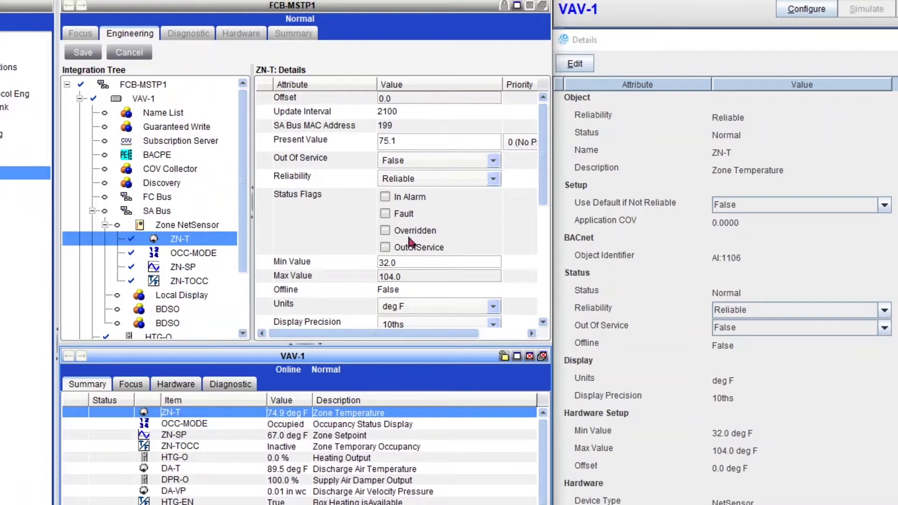
# - Set the ZN-T offset to 1 deg F and save it
pyautogui.click(414, 98)
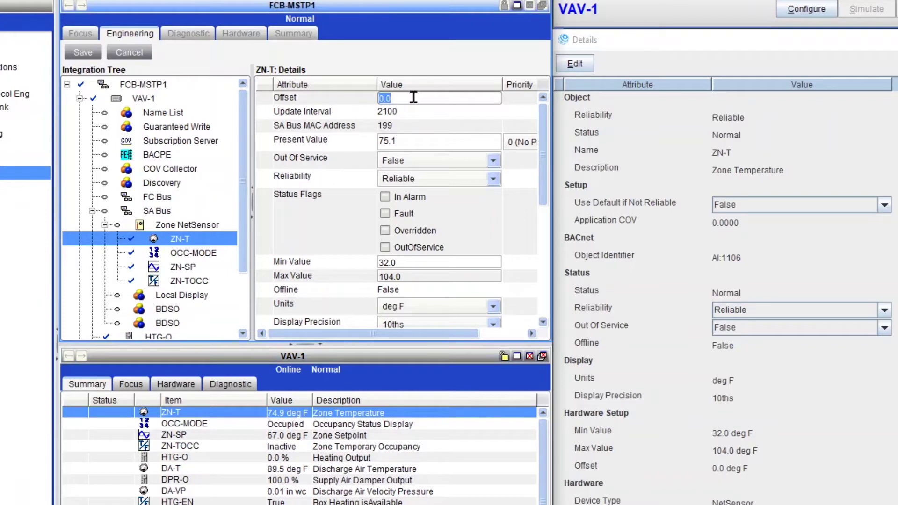
pyautogui.write('1')
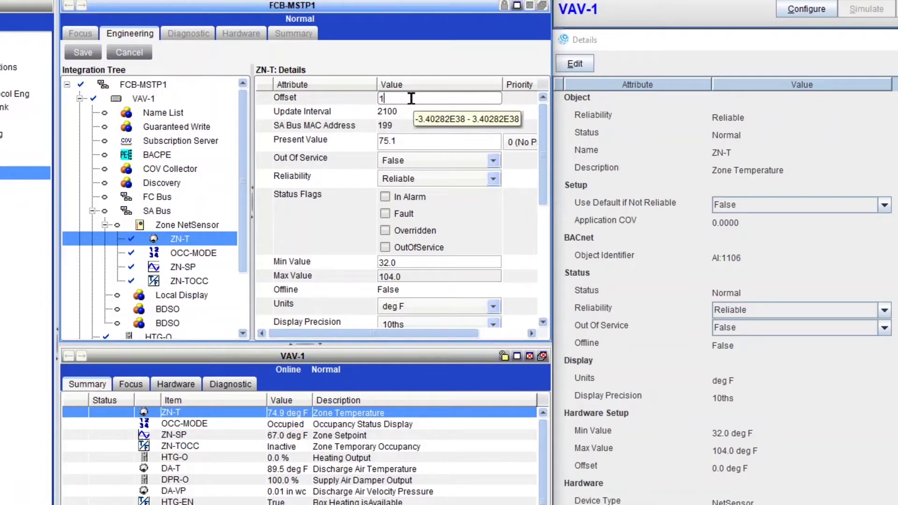
pyautogui.click(81, 55)
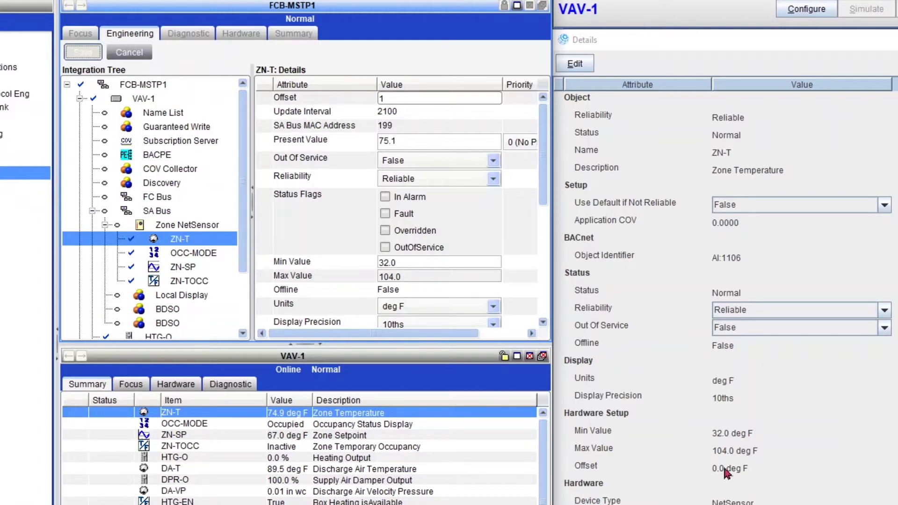
pyautogui.scroll(-3, 727, 473)
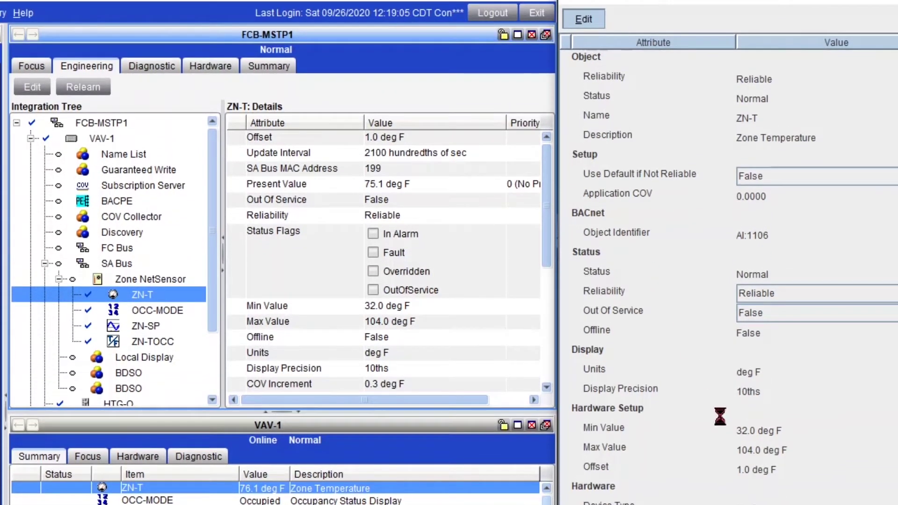
# - Change ZN-T's offset from 1.0 to -1 in CCT, apply it, and refresh Metasys
pyautogui.click(763, 470)
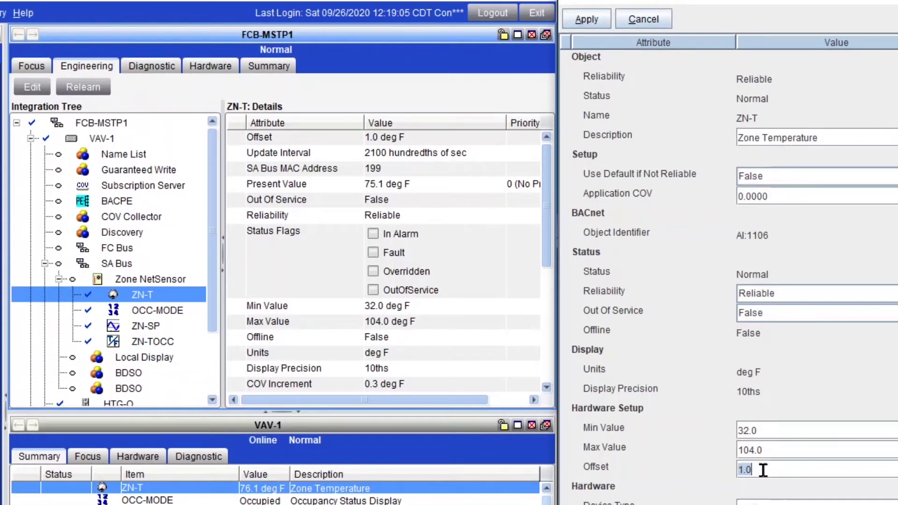
pyautogui.press('BackSpace')
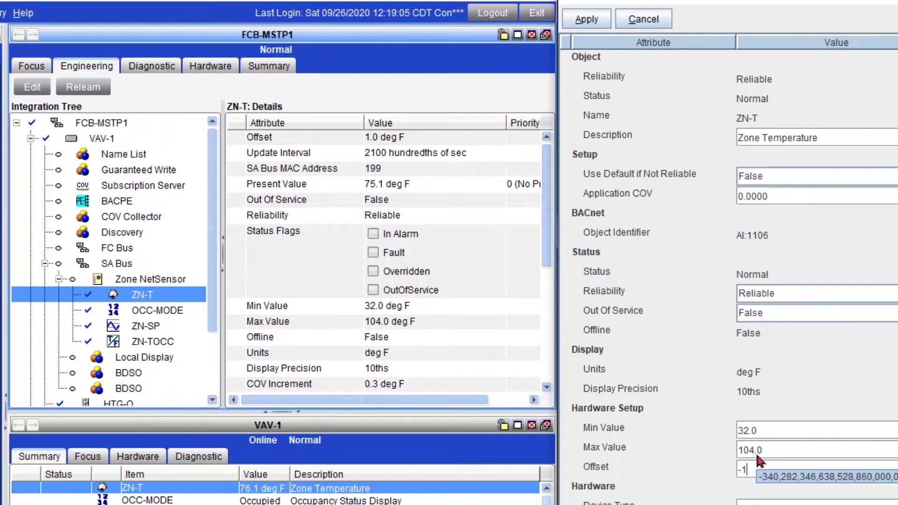
pyautogui.click(589, 20)
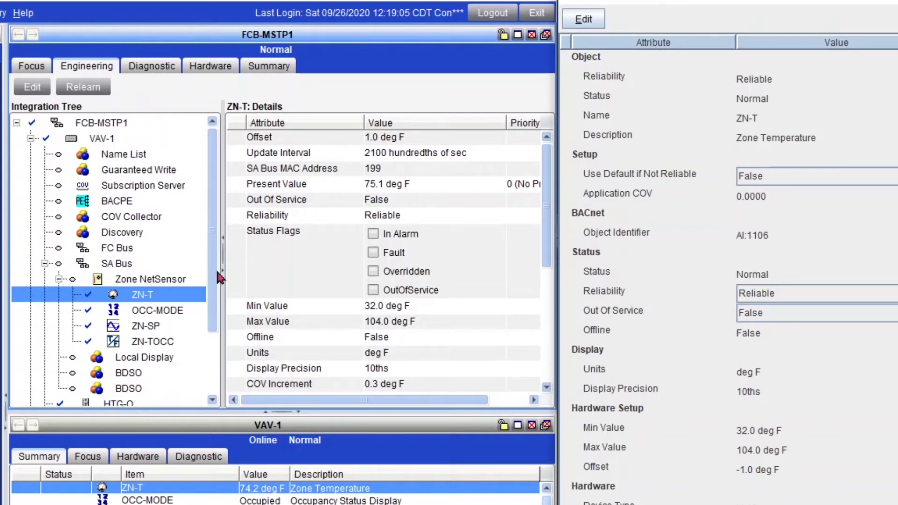
pyautogui.click(147, 300)
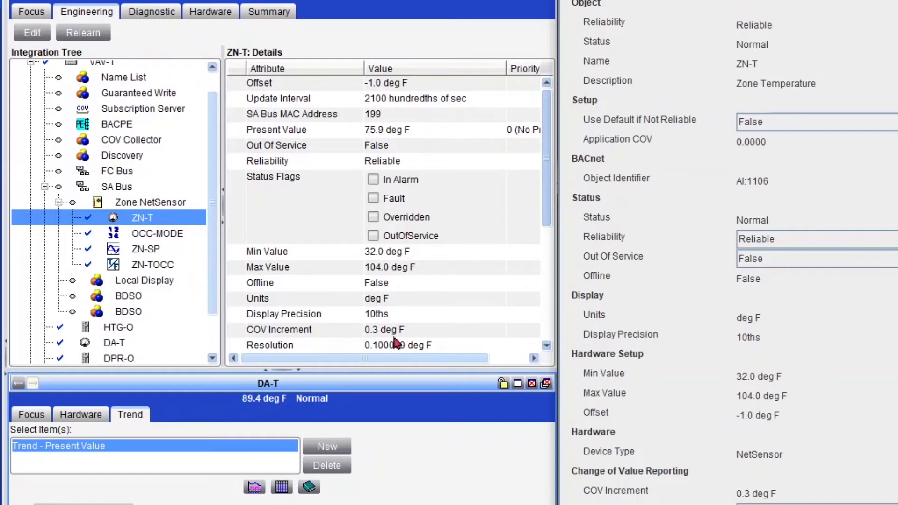
# - Change the ZN-T COV Increment from 0.3 to 0.1 deg F and save
pyautogui.click(37, 37)
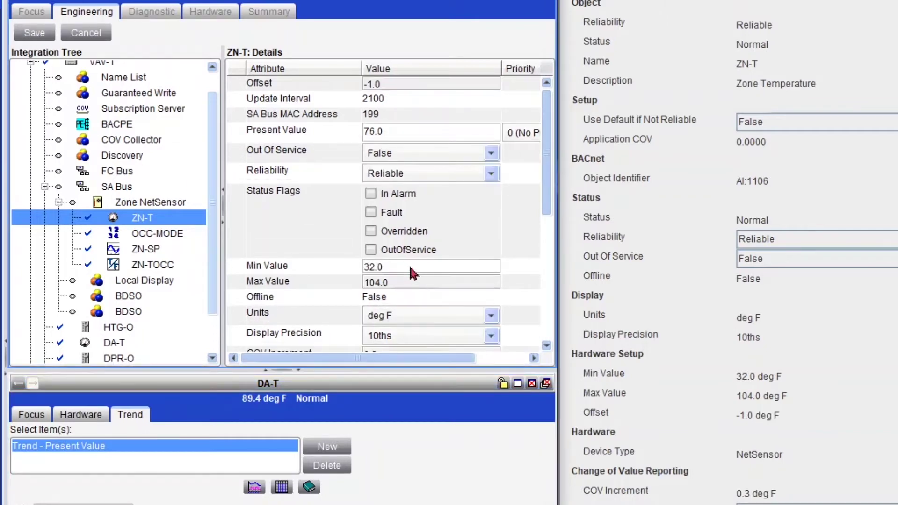
pyautogui.scroll(-3, 544, 192)
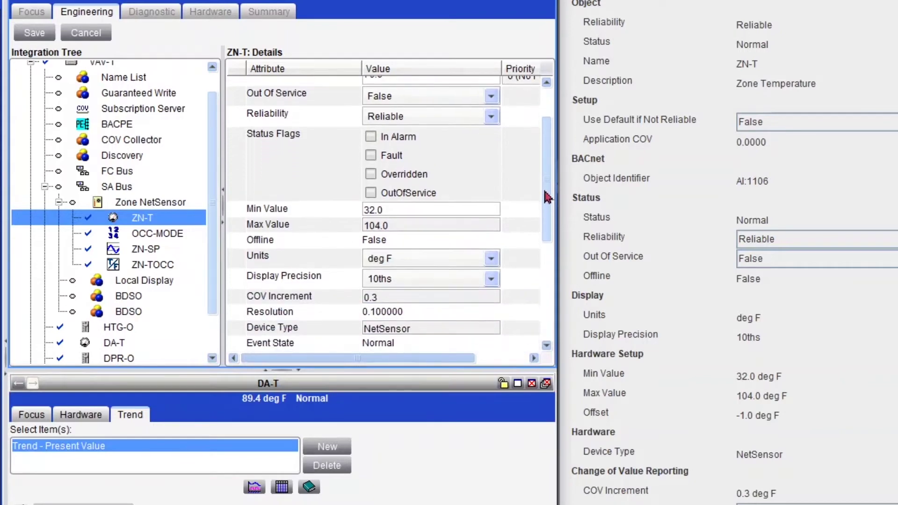
pyautogui.click(442, 297)
pyautogui.press('BackSpace')
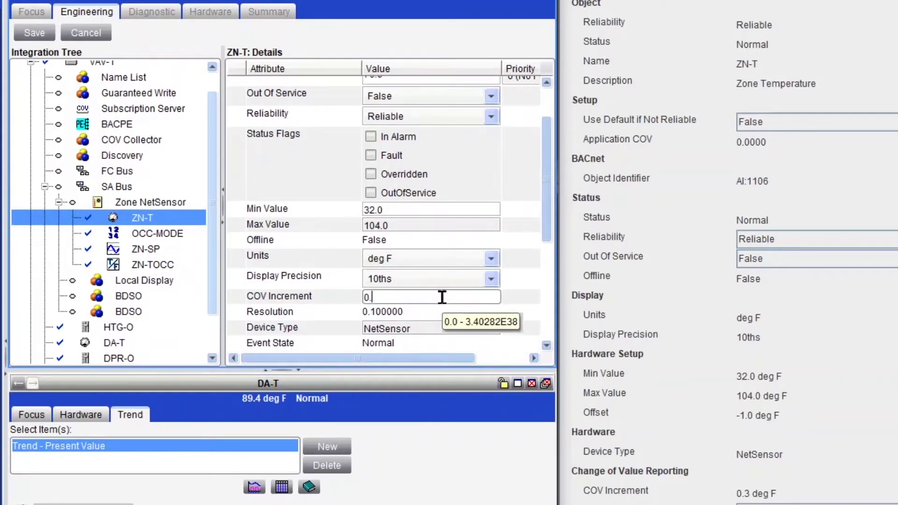
pyautogui.write('1')
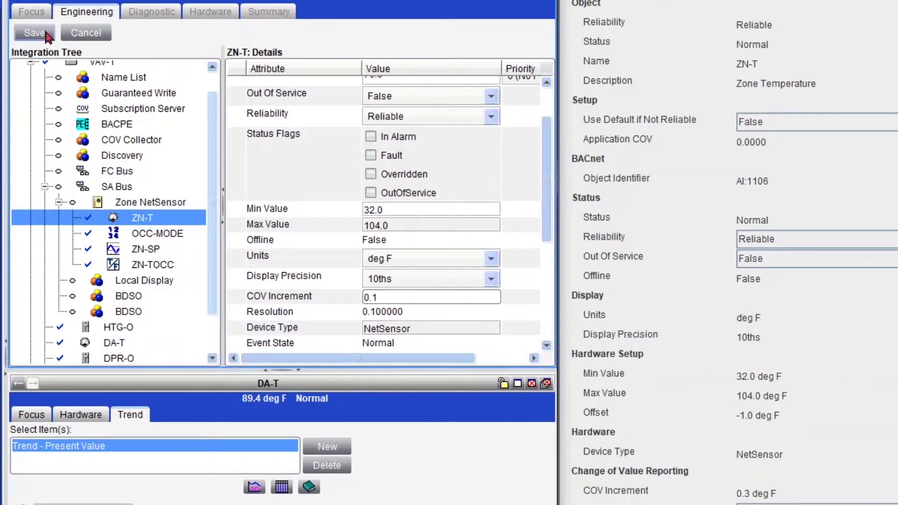
pyautogui.click(34, 33)
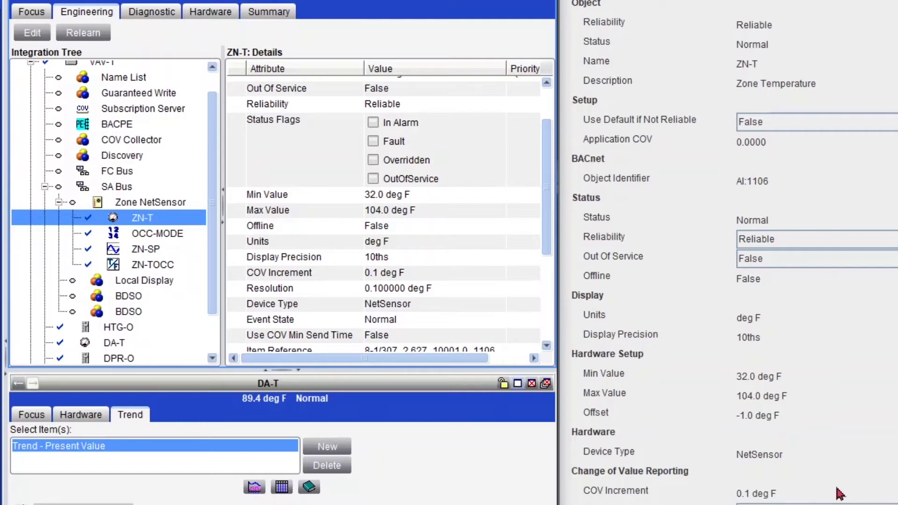
# - Close the ZN-T details and open DA-T {UI IN1}'s details, showing a 0.3 deg F COV increment
pyautogui.click(442, 408)
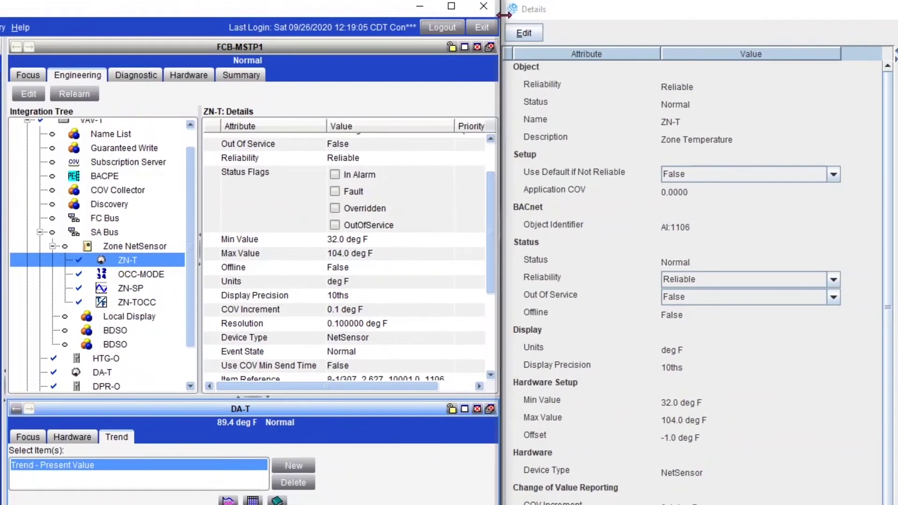
pyautogui.click(512, 10)
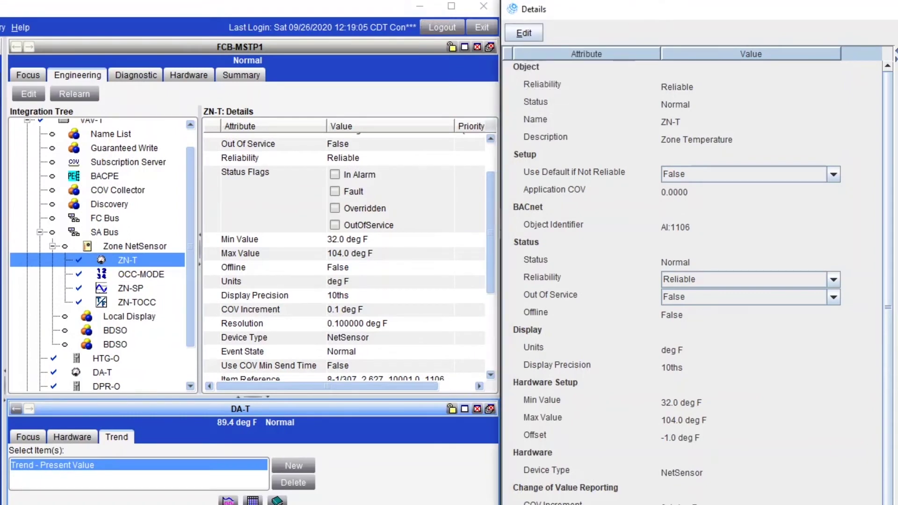
pyautogui.hotkey('alt', 'F4')
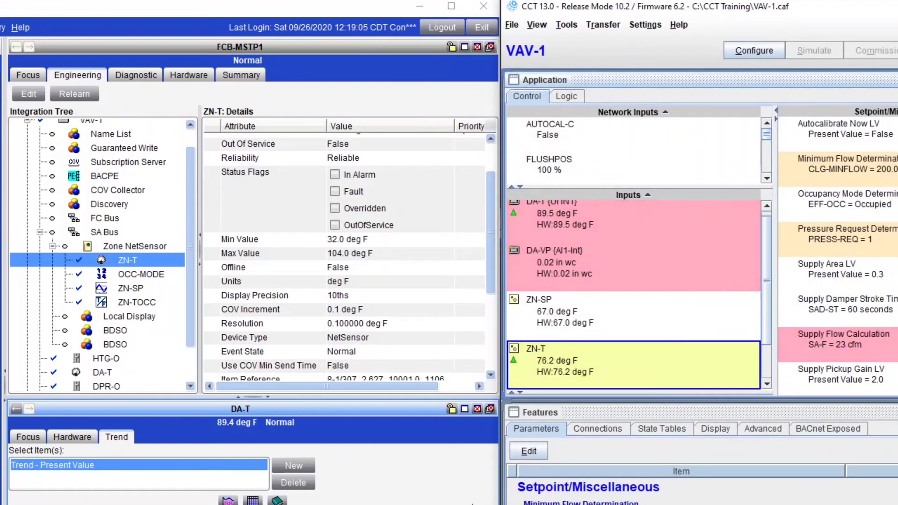
pyautogui.click(605, 219)
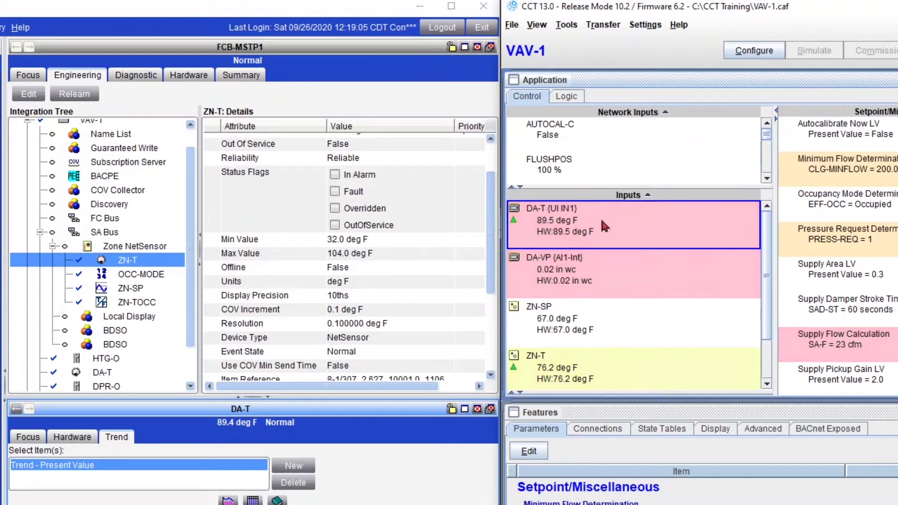
pyautogui.moveTo(598, 229)
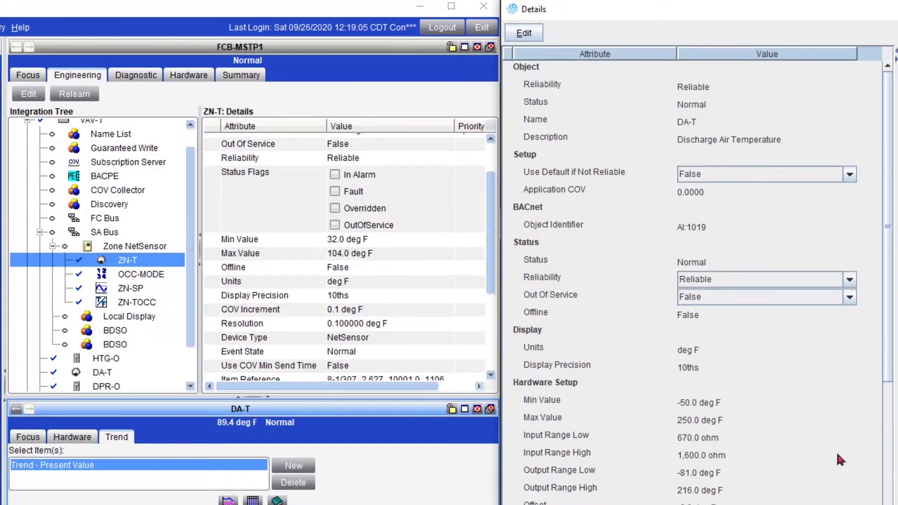
pyautogui.scroll(-5, 748, 496)
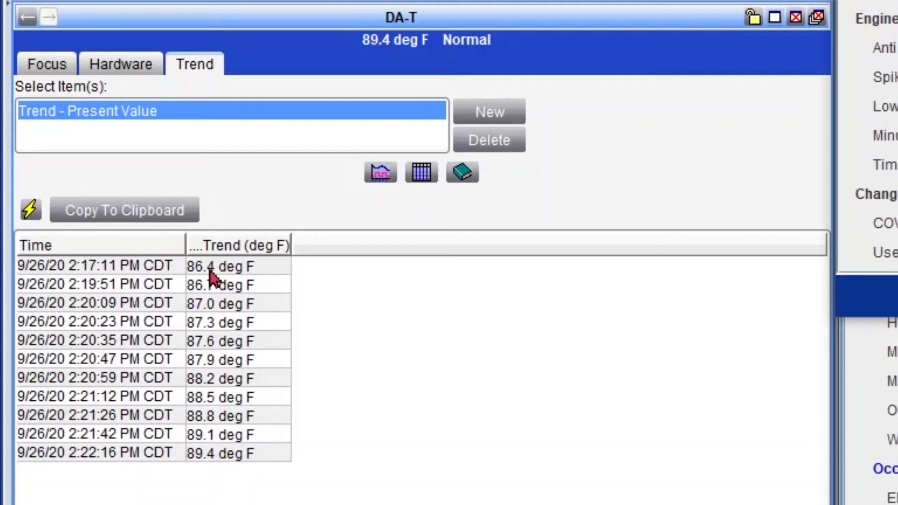
pyautogui.click(212, 273)
pyautogui.click(236, 291)
pyautogui.click(242, 308)
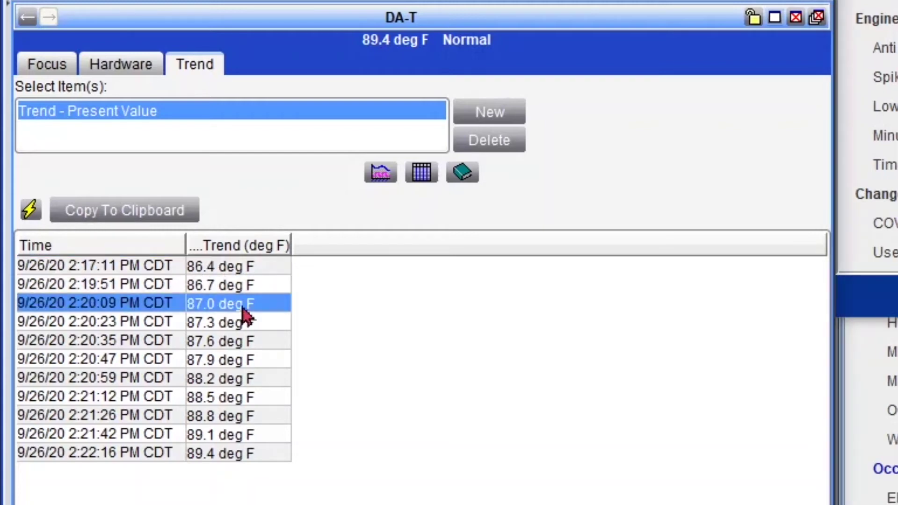
pyautogui.click(249, 323)
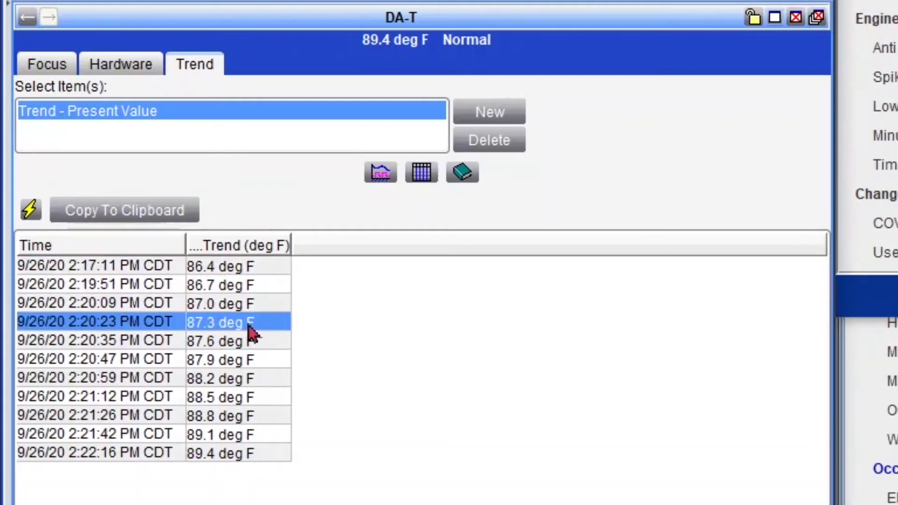
pyautogui.click(232, 305)
pyautogui.click(231, 326)
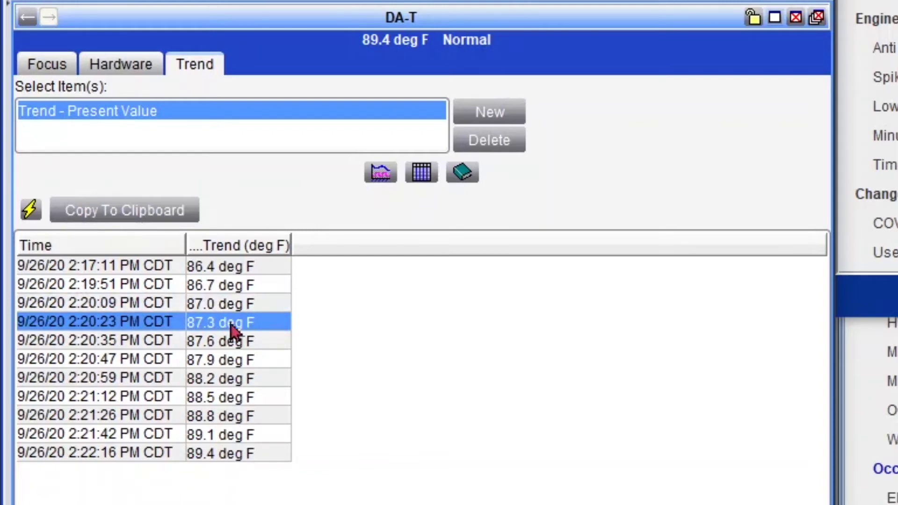
pyautogui.click(231, 345)
pyautogui.click(236, 363)
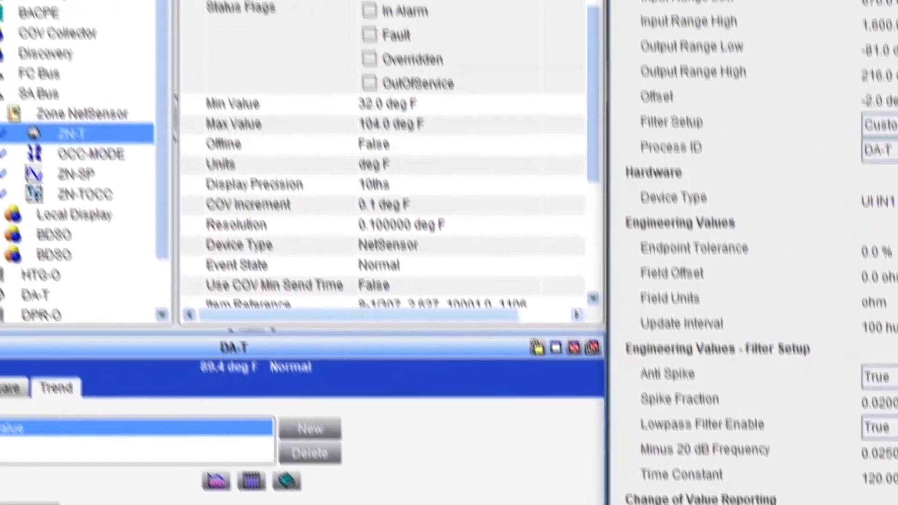
pyautogui.click(46, 296)
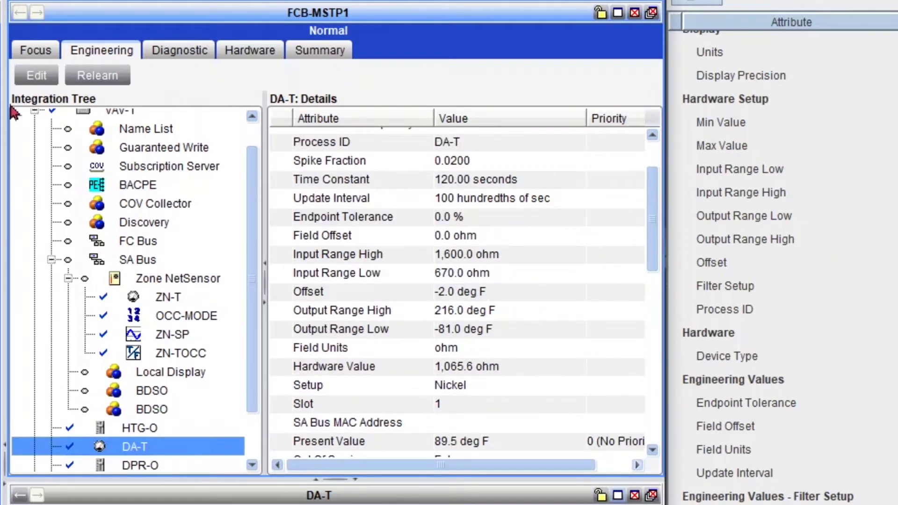
# - Edit DA-T's attributes in Metasys, enter 0.1 deg F as its COV Increment, and save
pyautogui.click(37, 77)
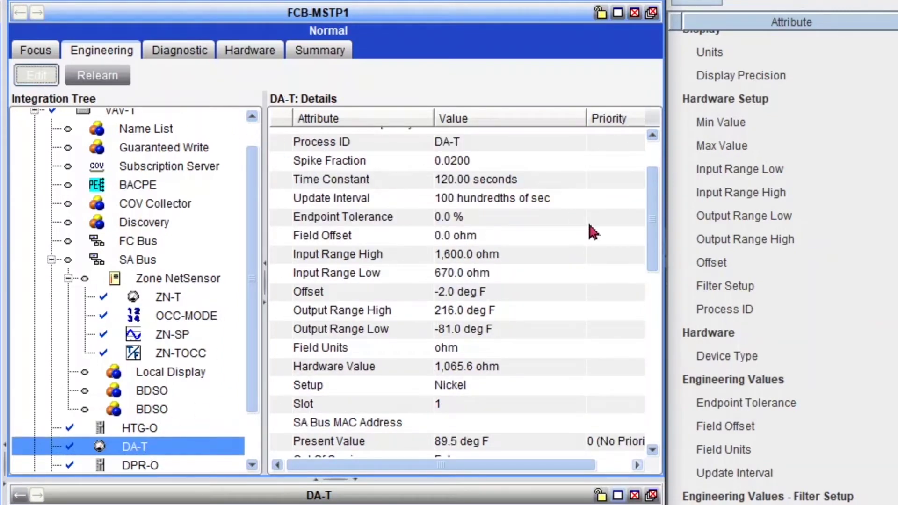
pyautogui.moveTo(654, 231); pyautogui.dragTo(666, 327)
pyautogui.click(530, 385)
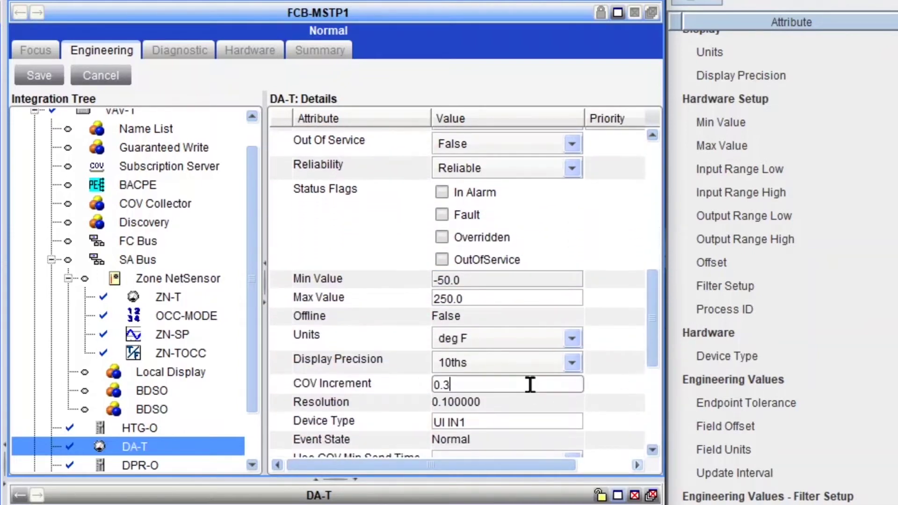
pyautogui.write('1')
pyautogui.click(44, 76)
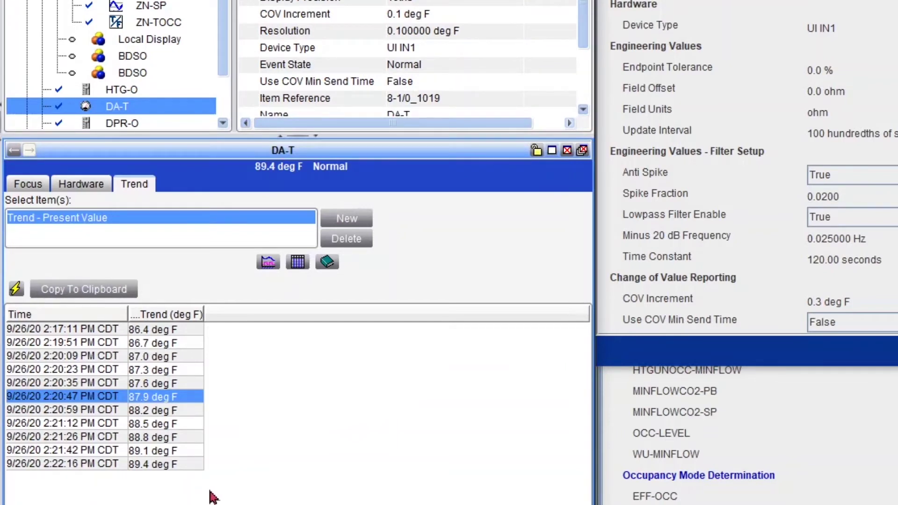
# - Refresh the DA-T trend repeatedly and compare the latest samples, now stepping 0.1 deg F from 89.3 to 88.8
pyautogui.click(134, 468)
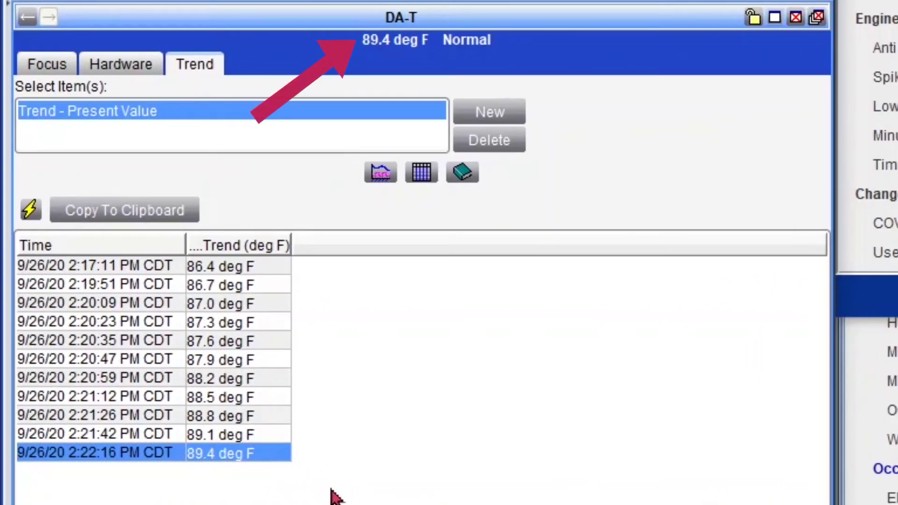
pyautogui.click(34, 218)
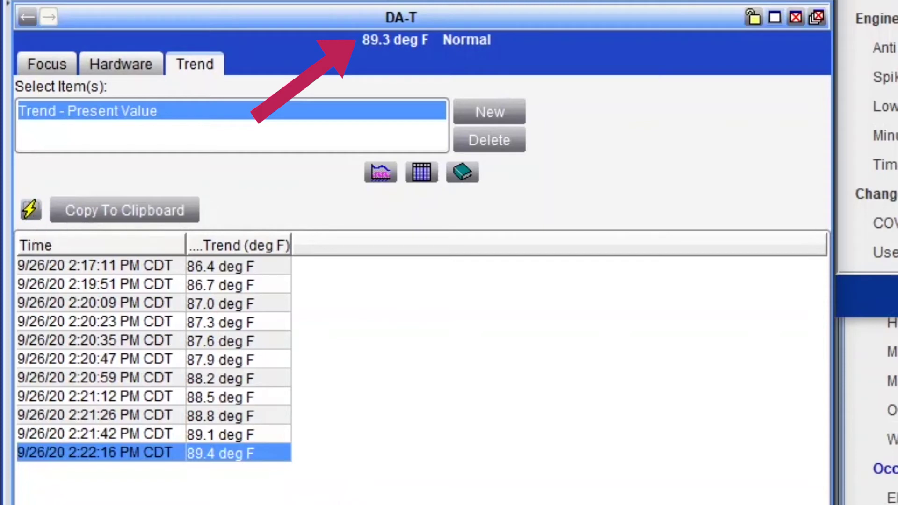
pyautogui.click(239, 456)
pyautogui.moveTo(239, 455); pyautogui.dragTo(248, 473)
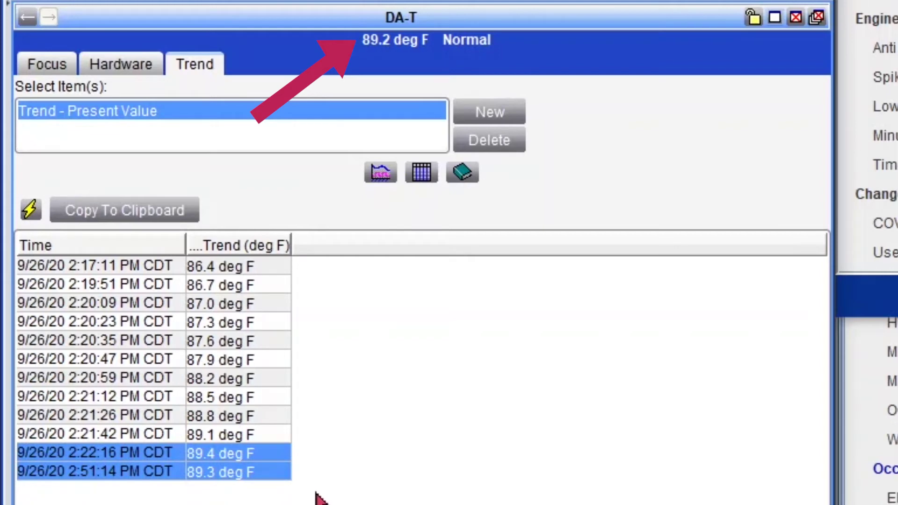
pyautogui.click(29, 213)
pyautogui.click(38, 220)
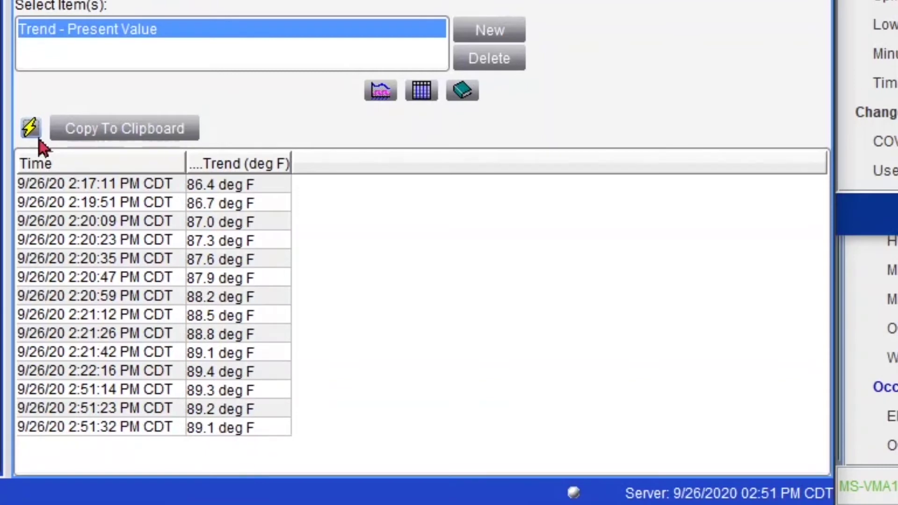
pyautogui.click(30, 131)
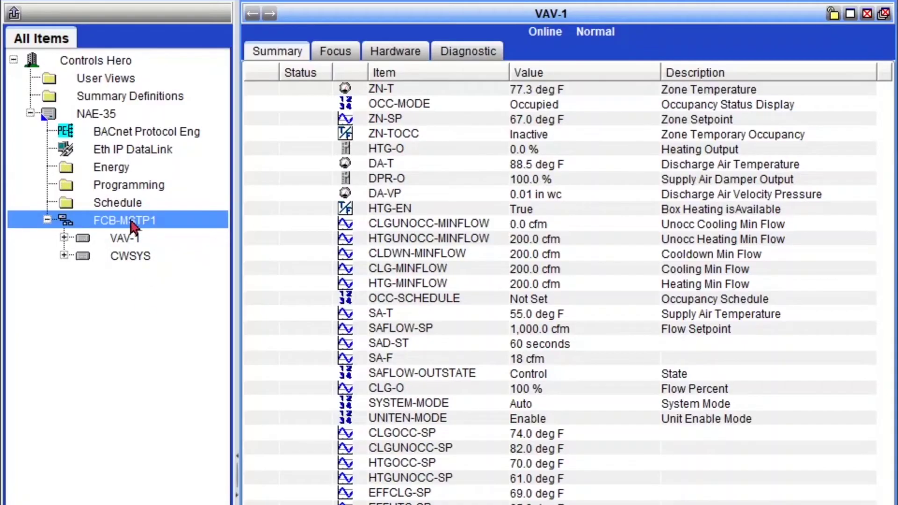
# - Select FCB-MSTP1, expand VAV-1 in the Integration Tree and show HTG-O's details
pyautogui.click(130, 220)
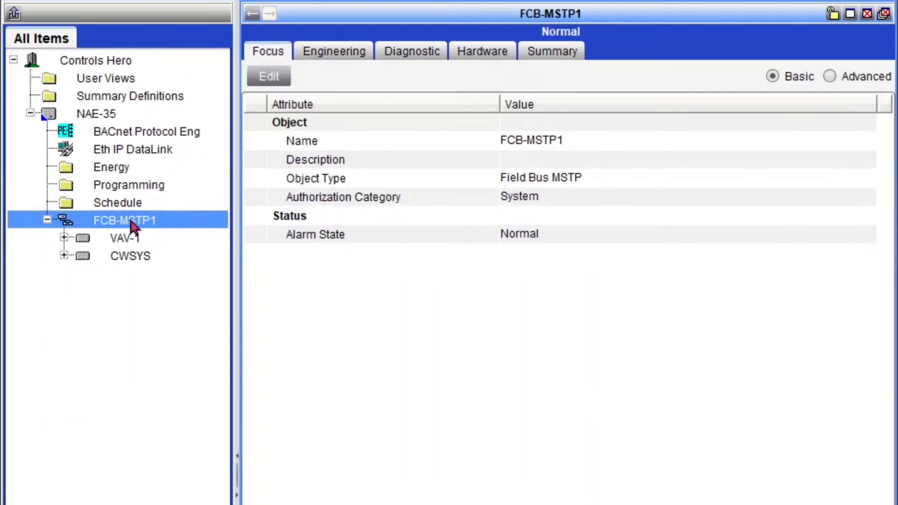
pyautogui.click(349, 58)
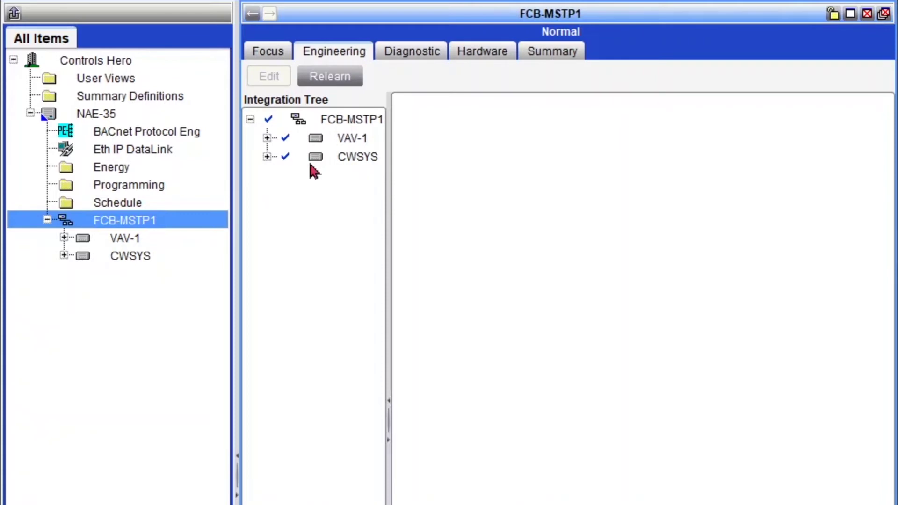
pyautogui.click(332, 142)
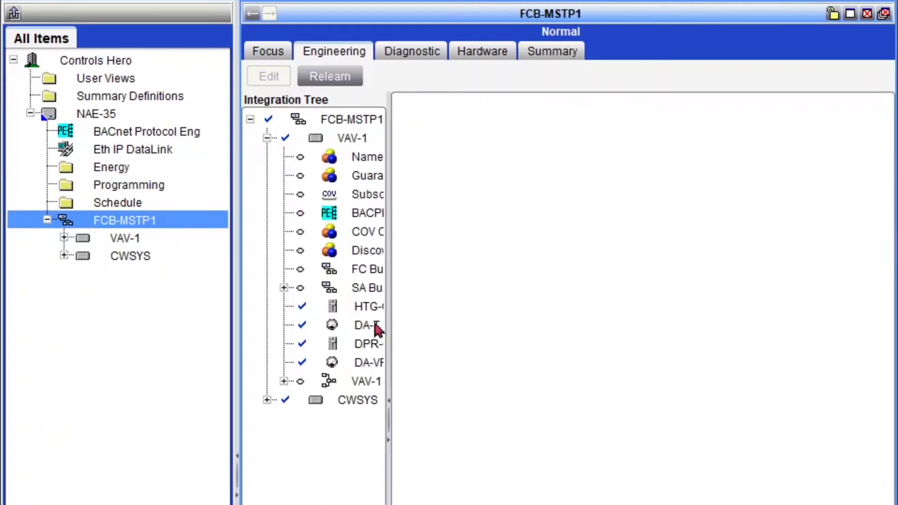
pyautogui.moveTo(390, 318); pyautogui.dragTo(443, 388)
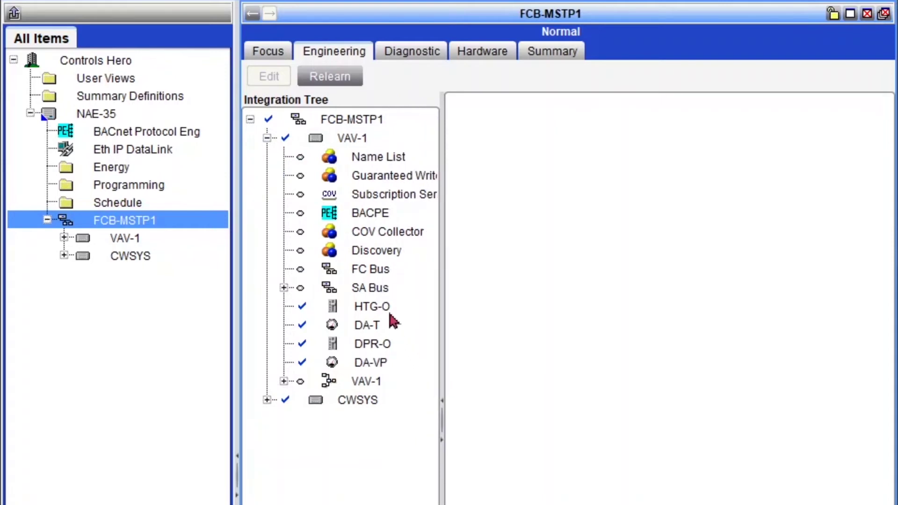
pyautogui.click(391, 318)
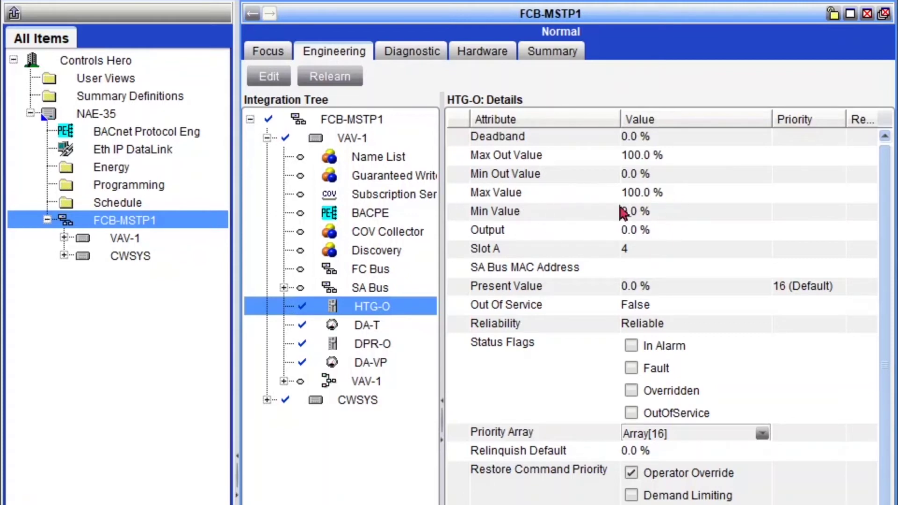
# - Change HTG-O's Min Out Value from 0.0 to 20 and save
pyautogui.click(276, 78)
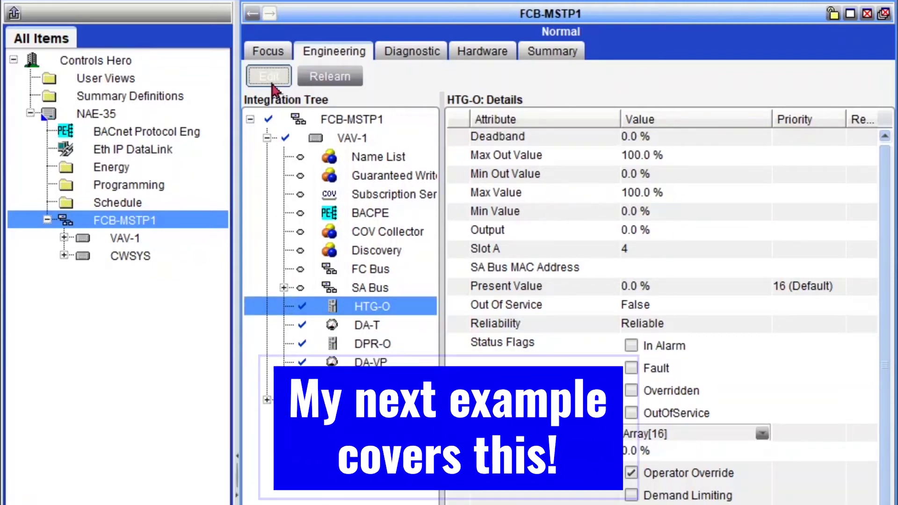
pyautogui.click(680, 175)
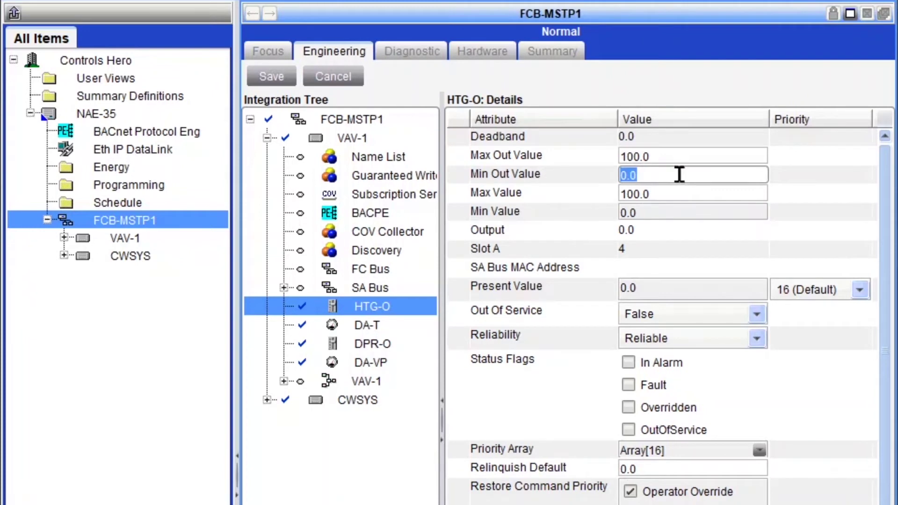
pyautogui.write('20')
pyautogui.click(295, 84)
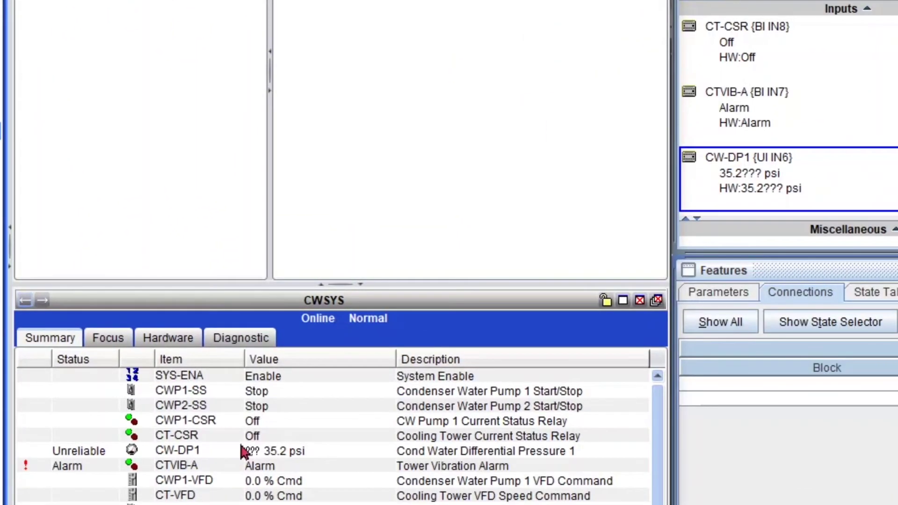
# - Expand CWSYS and select CW-DP1 to view its 0–10 V to 0–50 psi engineering details
pyautogui.click(236, 369)
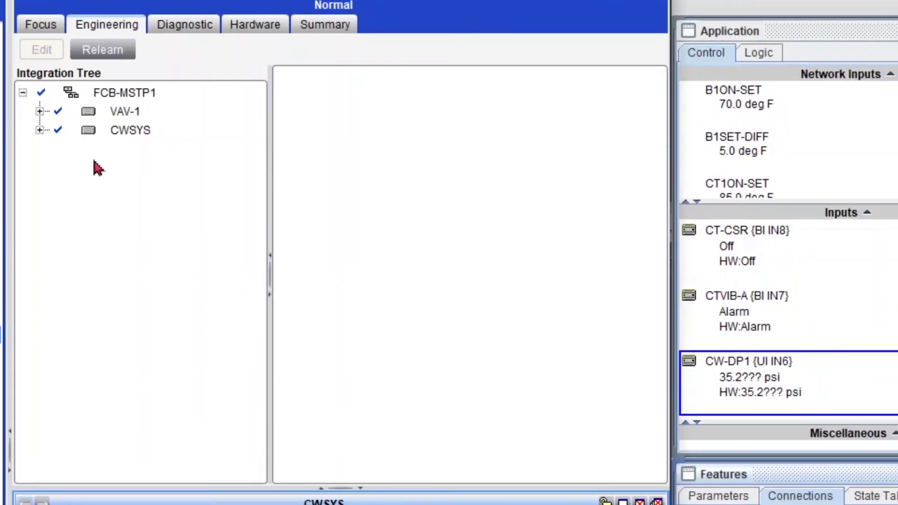
pyautogui.click(40, 130)
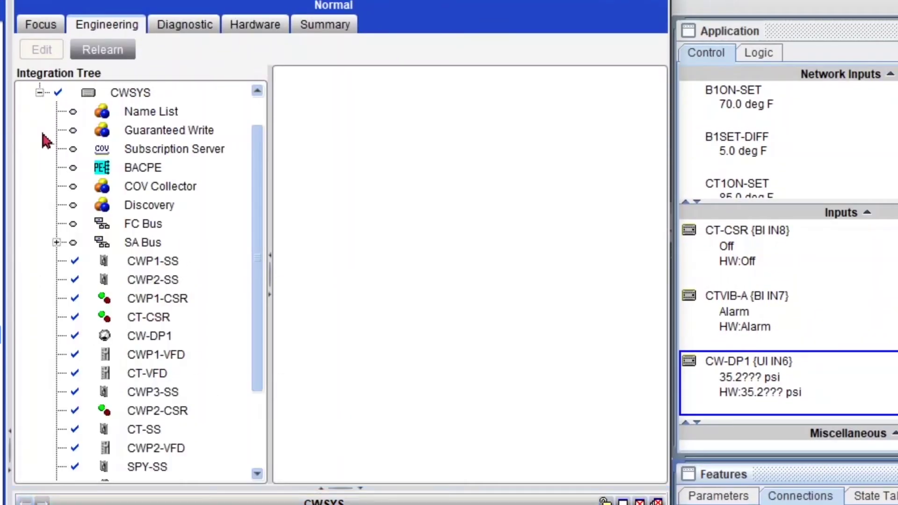
pyautogui.click(117, 92)
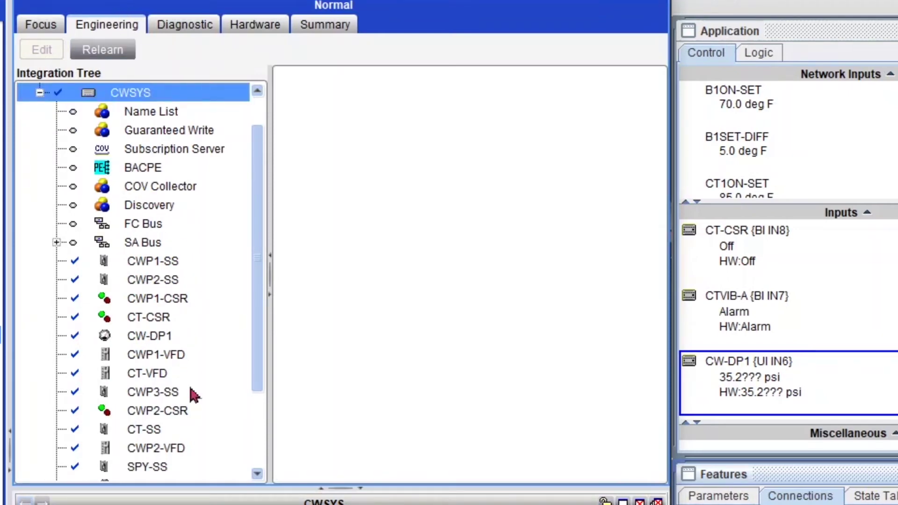
pyautogui.click(153, 334)
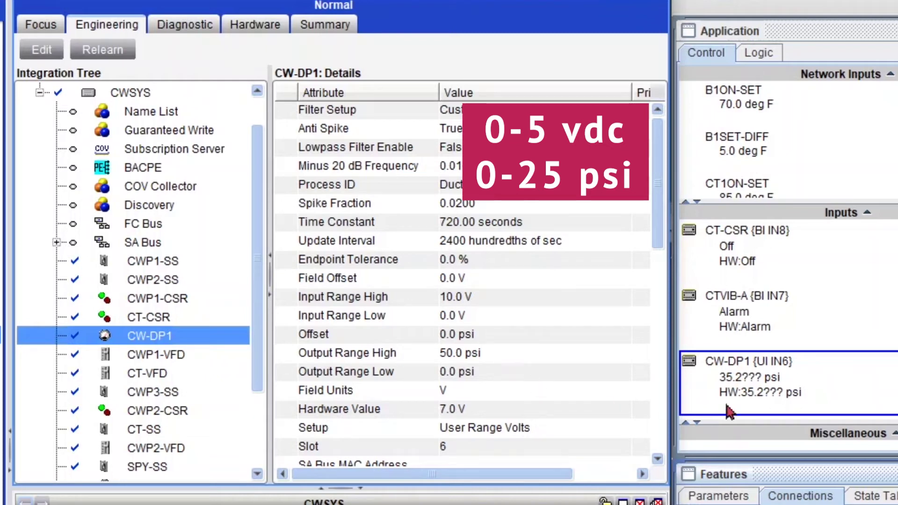
pyautogui.doubleClick(739, 376)
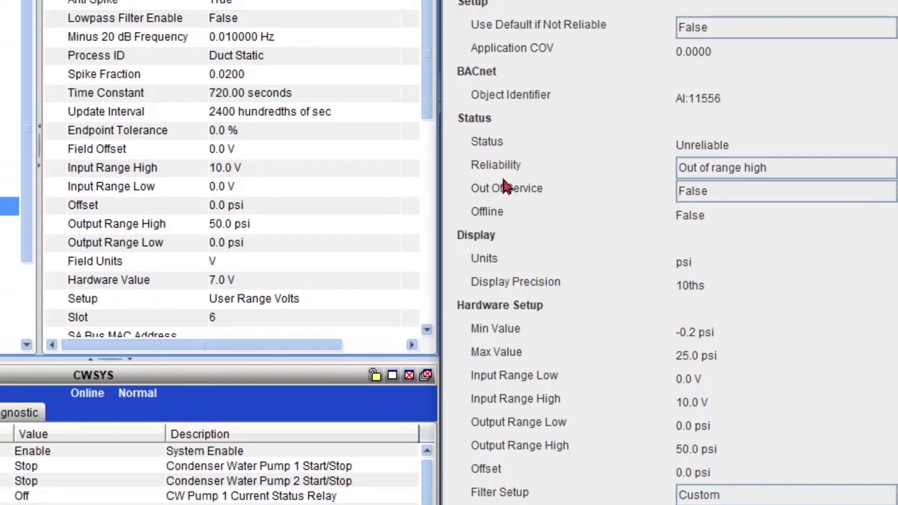
pyautogui.click(692, 170)
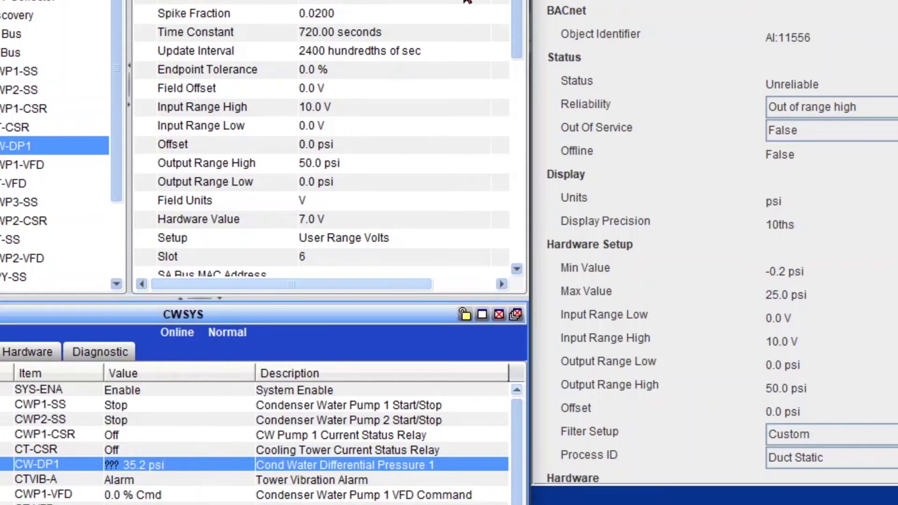
pyautogui.scroll(-5, 515, 34)
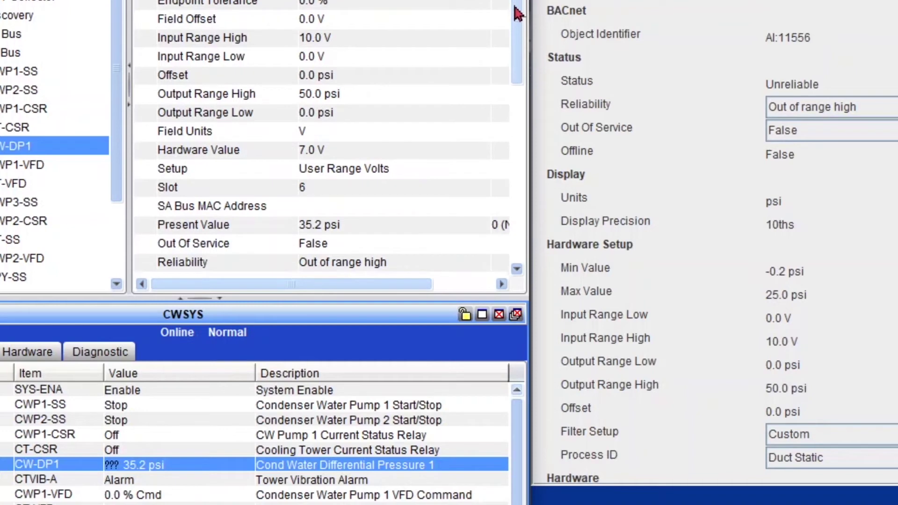
pyautogui.scroll(-2, 515, 34)
pyautogui.hscroll(2, 507, 56)
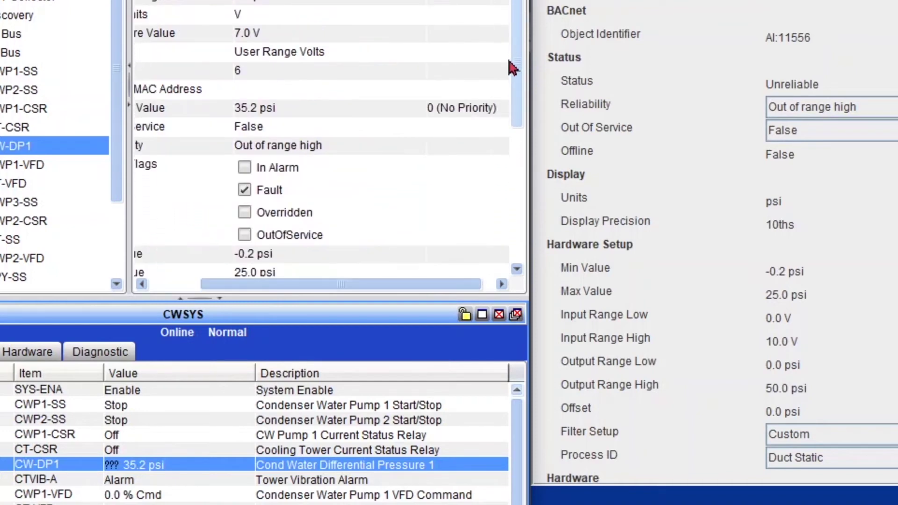
pyautogui.moveTo(362, 288); pyautogui.dragTo(315, 277)
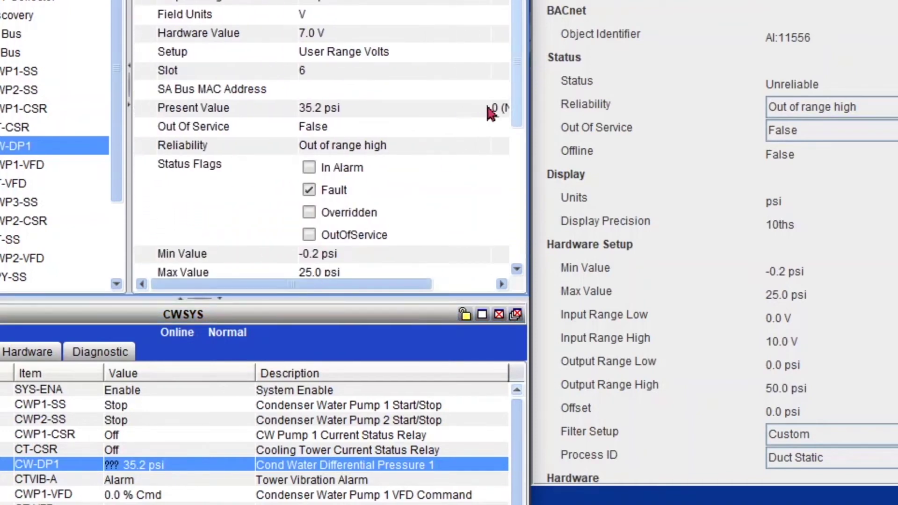
pyautogui.scroll(-2, 487, 105)
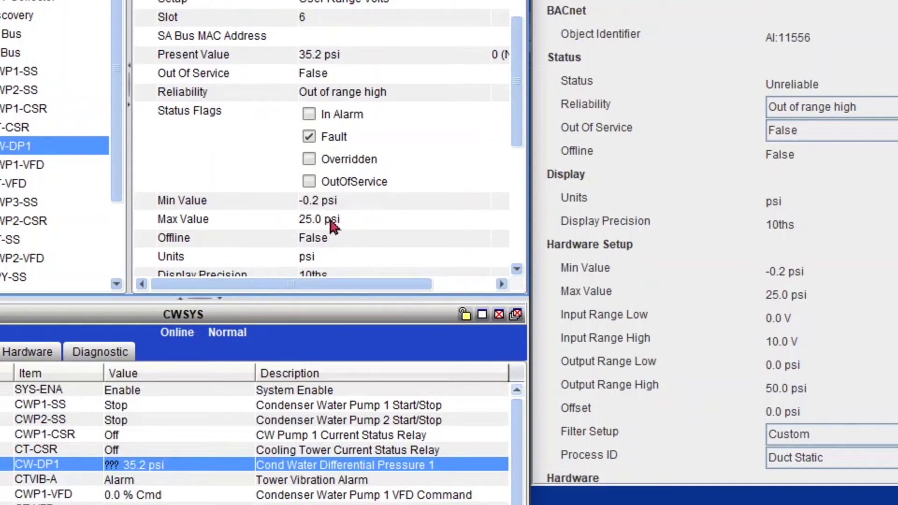
pyautogui.moveTo(517, 92); pyautogui.dragTo(522, 4)
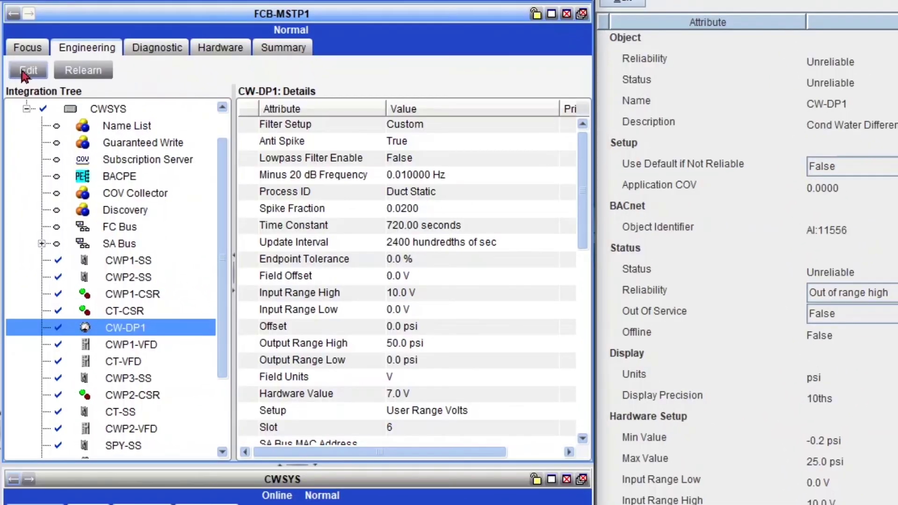
# - Edit CW-DP1 to give Input Range High 5 V and Output Range High 25 psi, then save
pyautogui.click(24, 71)
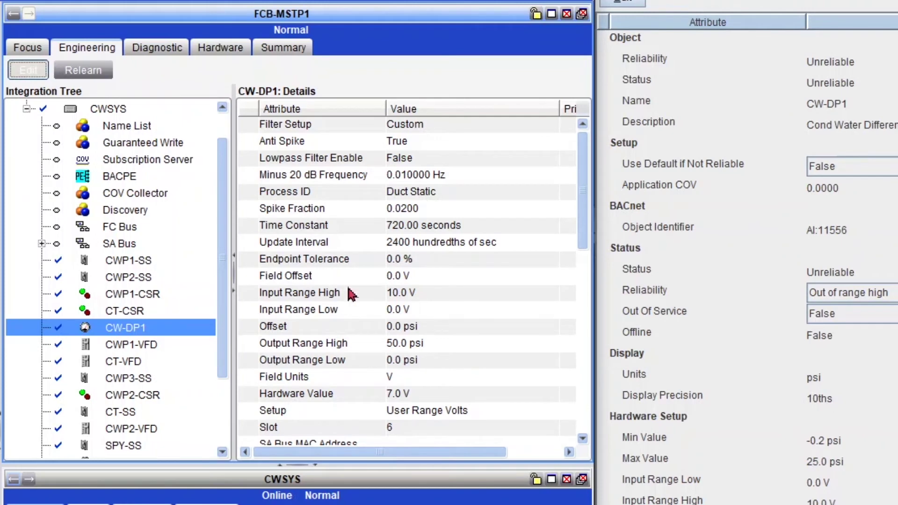
pyautogui.click(414, 296)
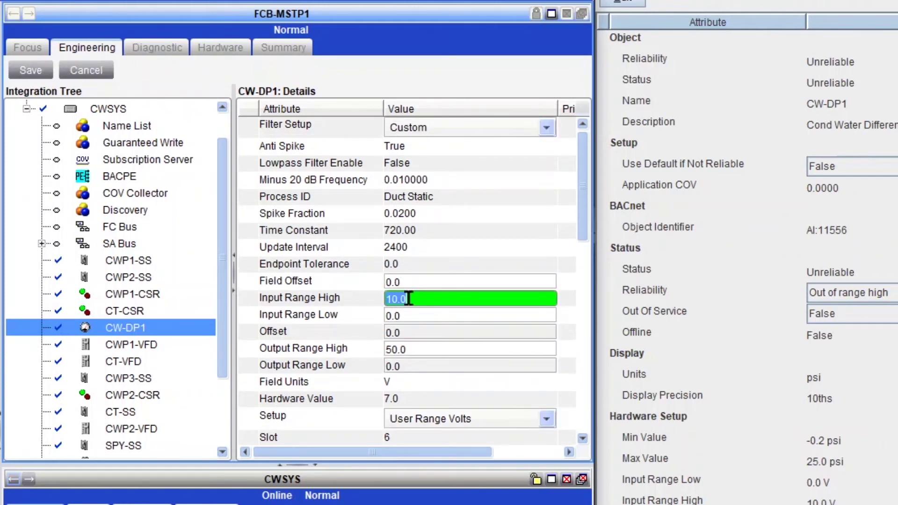
pyautogui.write('5')
pyautogui.click(432, 349)
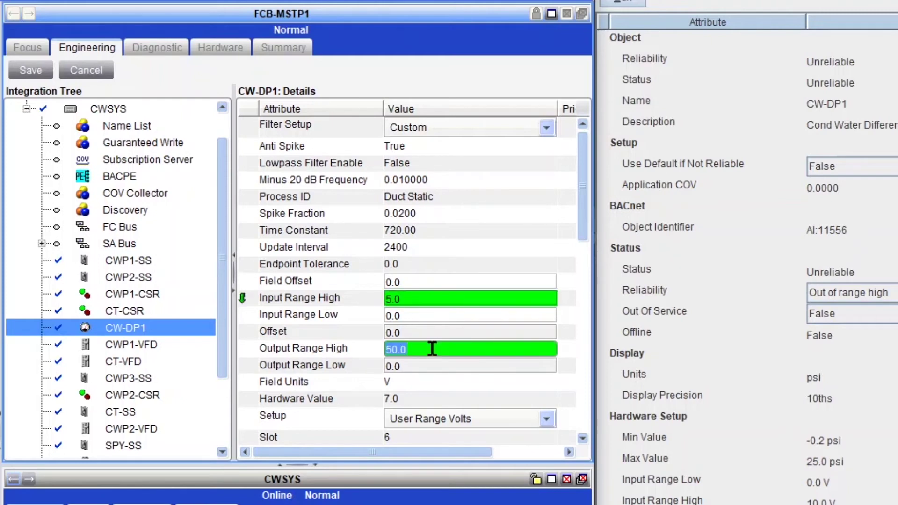
pyautogui.write('25')
pyautogui.click(39, 71)
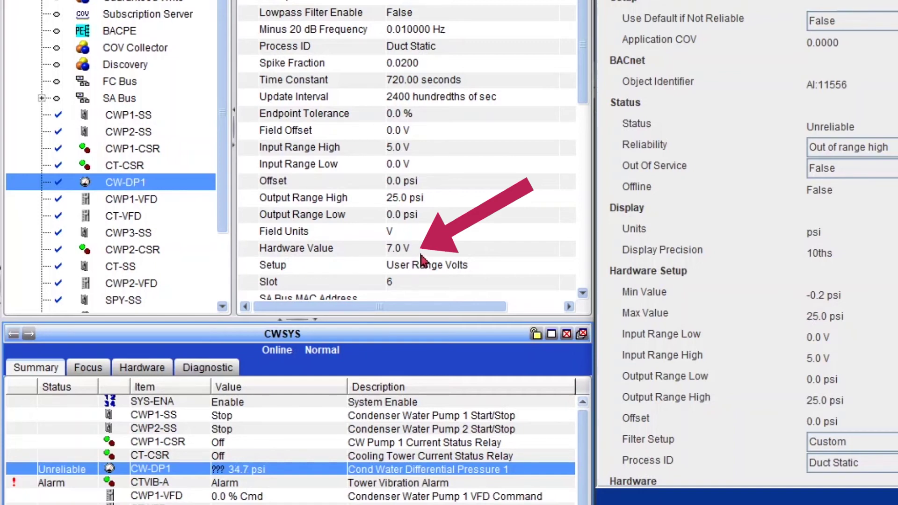
# - Reselect CW-DP1 to confirm it now reads Reliable, Normal, with a 4.5 V hardware value
pyautogui.click(131, 186)
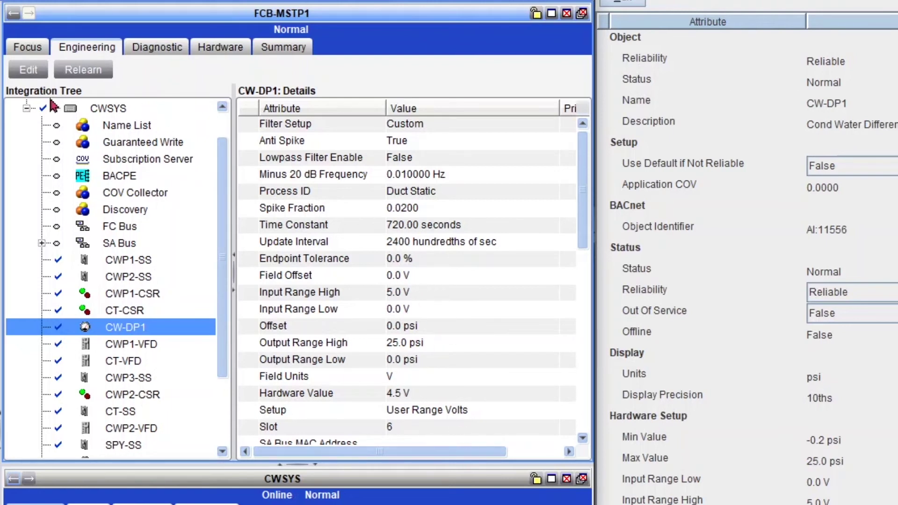
pyautogui.click(28, 70)
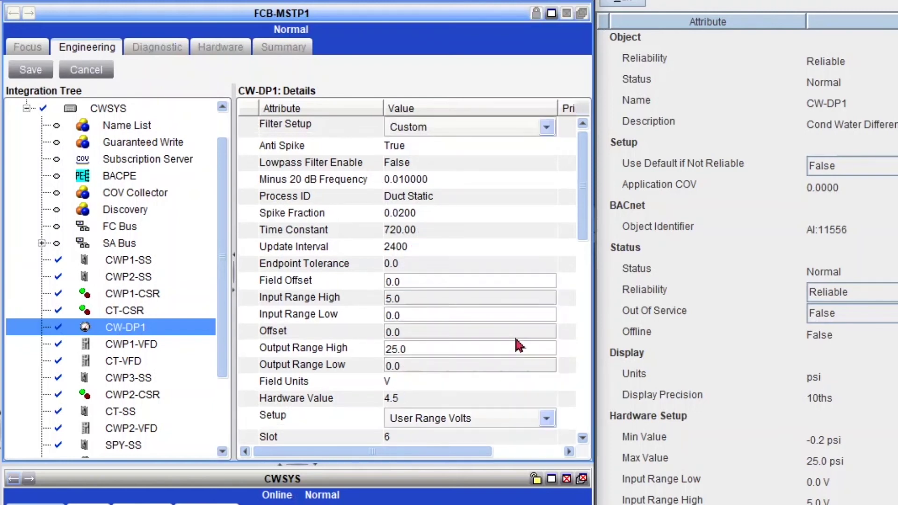
pyautogui.click(504, 423)
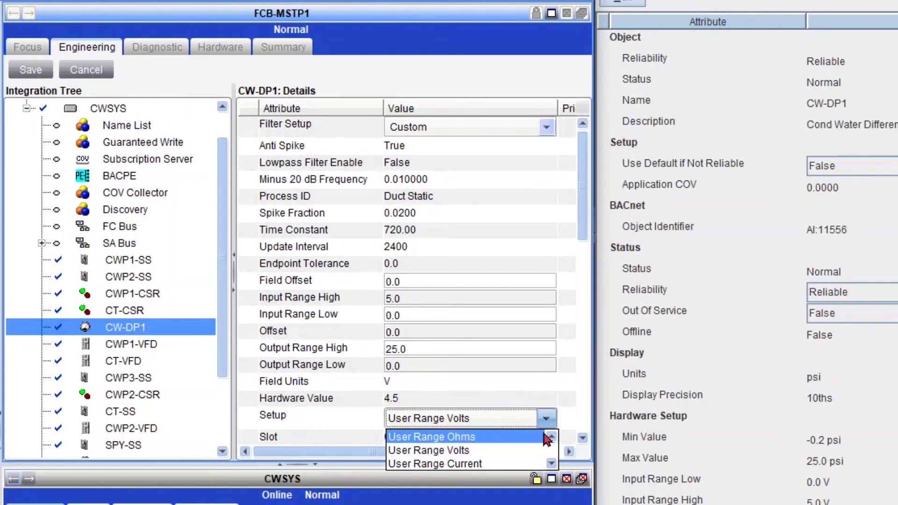
pyautogui.click(510, 468)
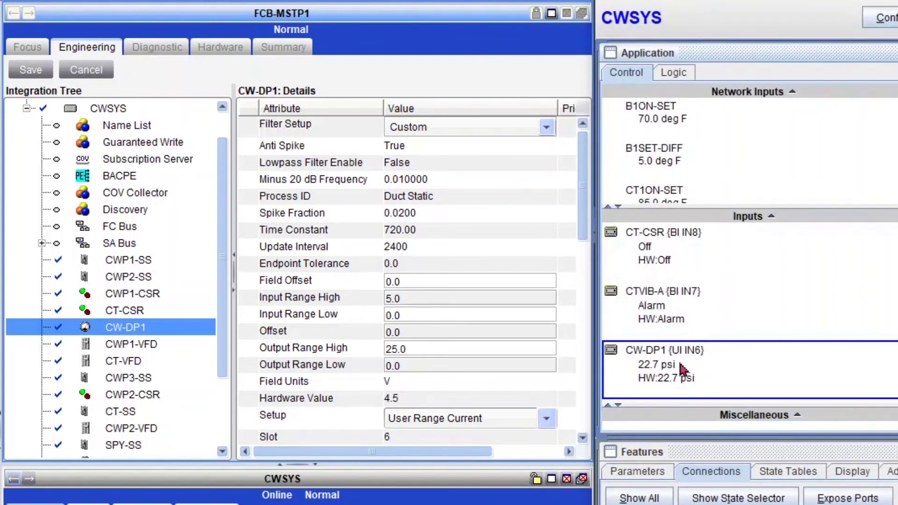
pyautogui.moveTo(683, 369)
pyautogui.click(445, 418)
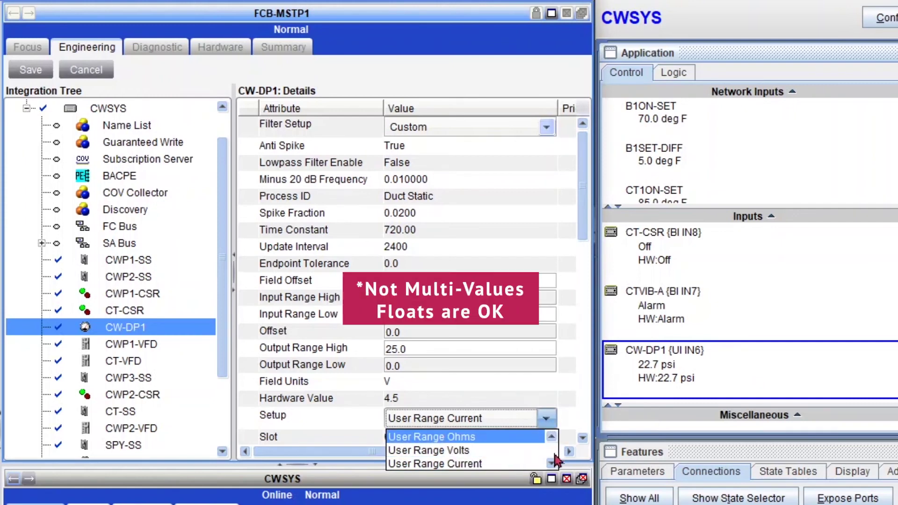
pyautogui.click(93, 72)
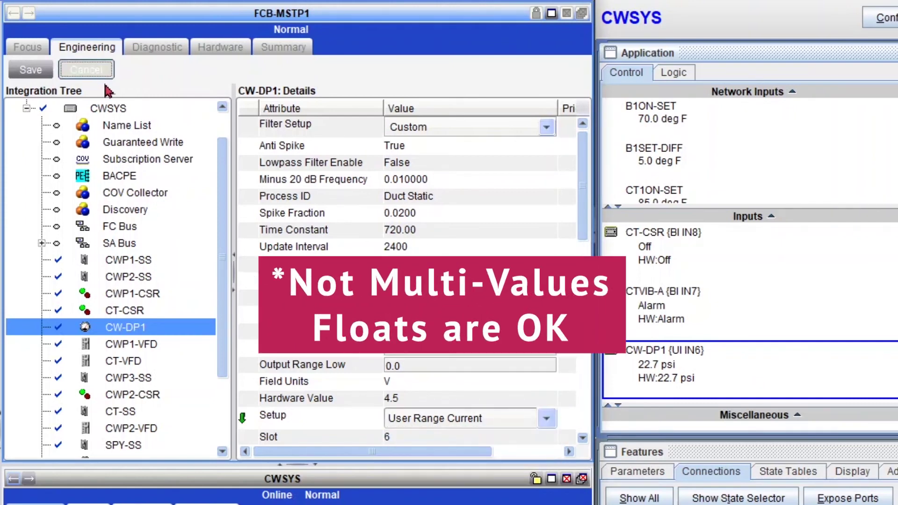
pyautogui.click(103, 75)
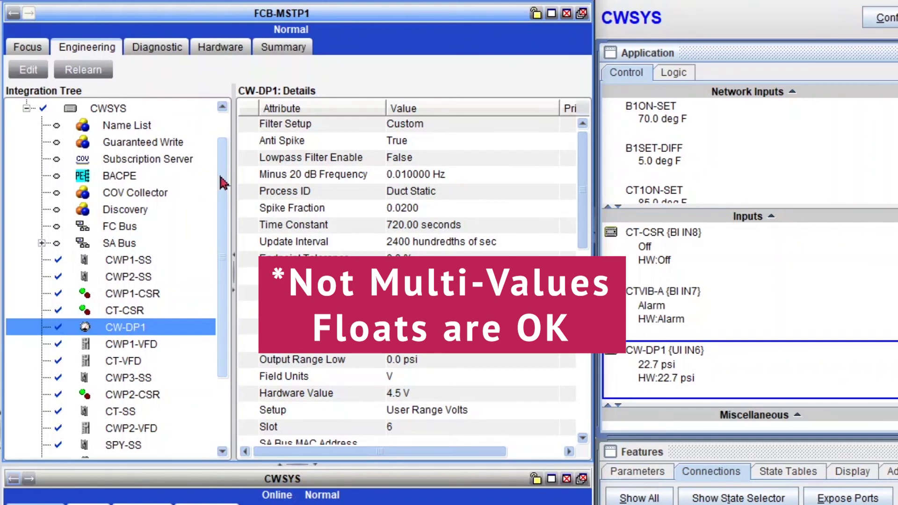
# - Scroll the tree to VAV-1, edit its DA-T point and list the sensor Setup options
pyautogui.moveTo(220, 182); pyautogui.dragTo(221, 186)
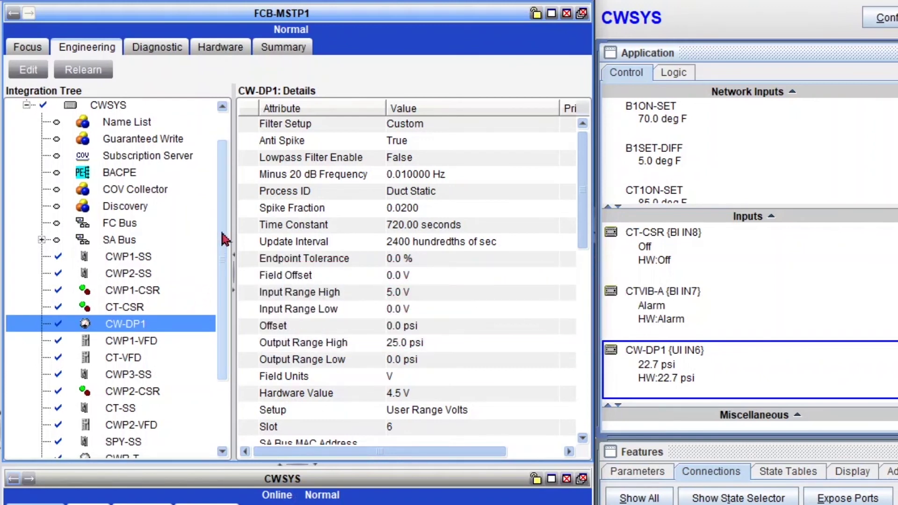
pyautogui.moveTo(223, 242); pyautogui.dragTo(206, 201)
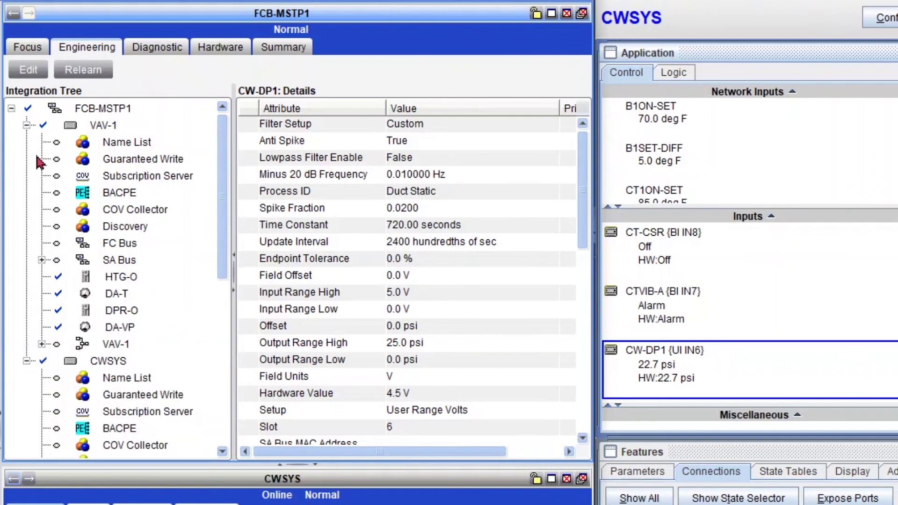
pyautogui.click(130, 299)
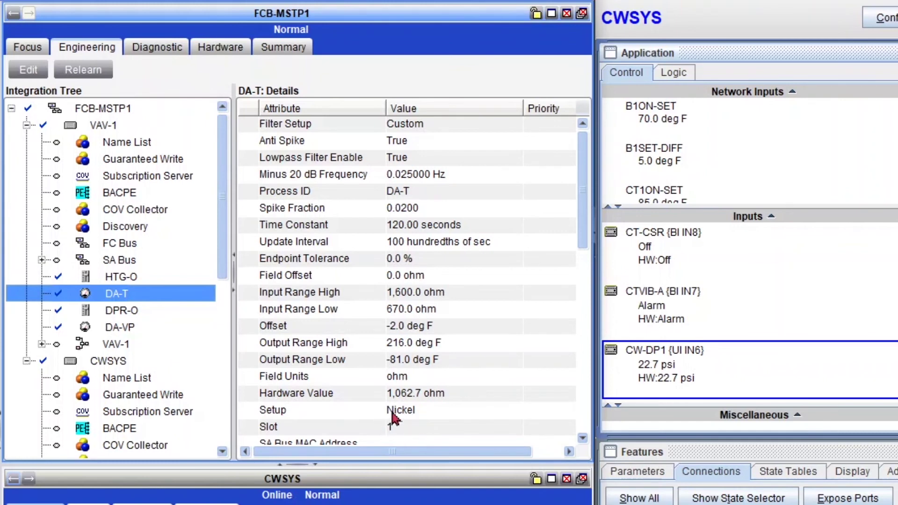
pyautogui.click(24, 74)
pyautogui.click(454, 419)
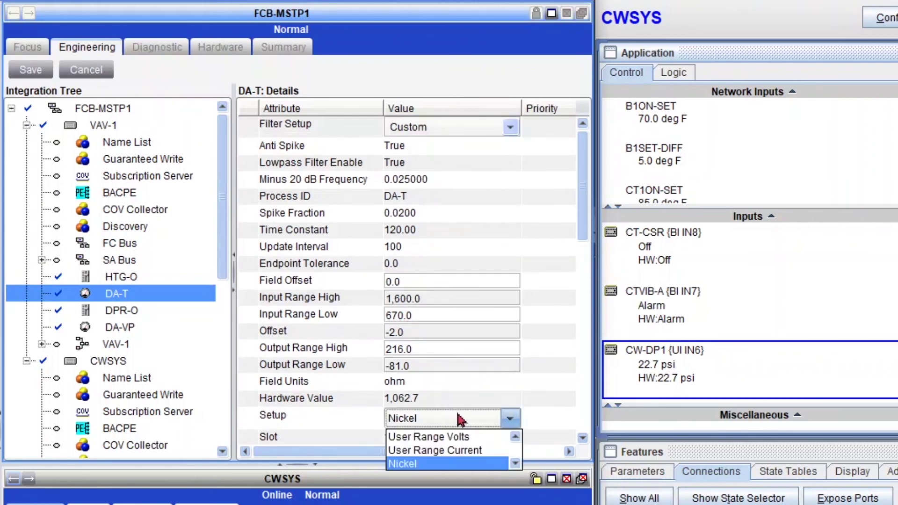
# - Switch DA-T's sensor Setup from Nickel to Platinum, then check DA-T at 88.5 deg F in VAV-1's summary
pyautogui.click(517, 464)
pyautogui.click(509, 464)
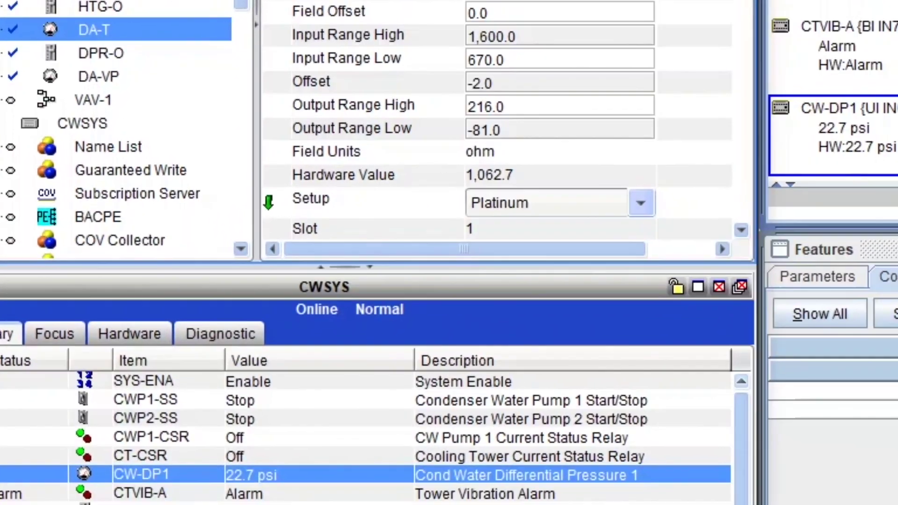
pyautogui.click(300, 482)
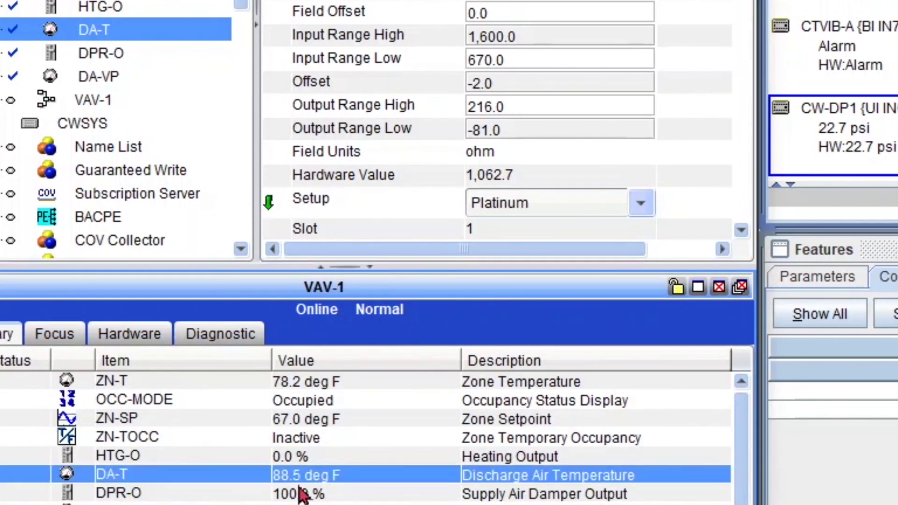